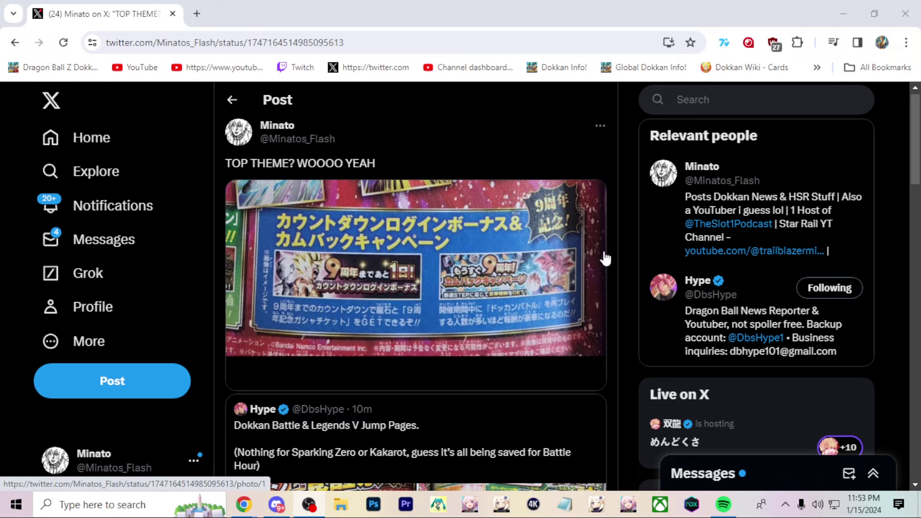
{"action": "scroll", "coordinate": [601, 262], "scroll_direction": "down", "scroll_amount": 4}
- Open the V Jump scan in its own tab and view Minato's 9th anniversary banner full-screen
{"action": "left_click", "coordinate": [343, 273]}
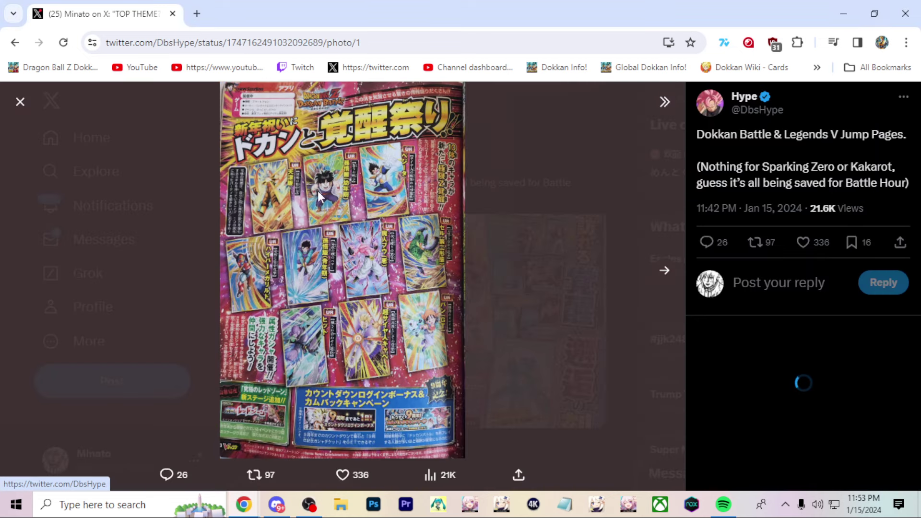
{"action": "right_click", "coordinate": [326, 192]}
{"action": "left_click", "coordinate": [391, 199]}
{"action": "left_click", "coordinate": [582, 229]}
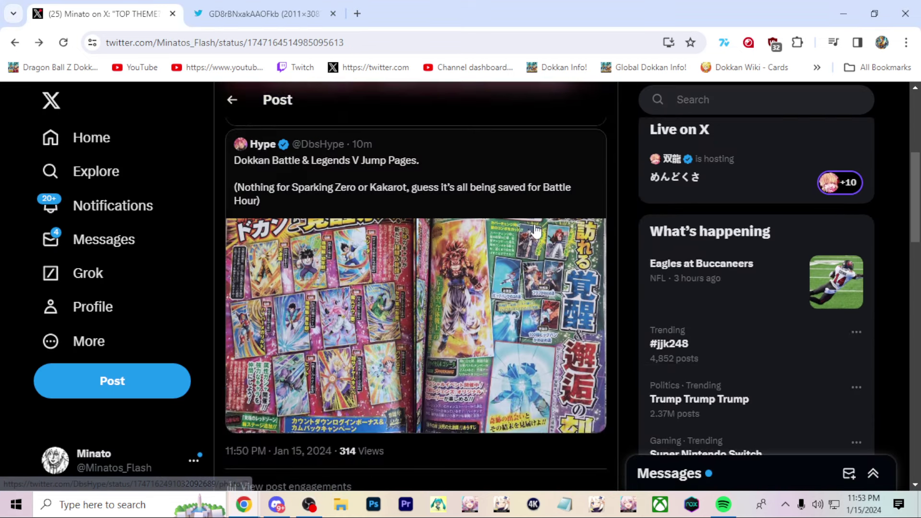
{"action": "scroll", "coordinate": [387, 210], "scroll_direction": "up", "scroll_amount": 4}
{"action": "left_click", "coordinate": [400, 276]}
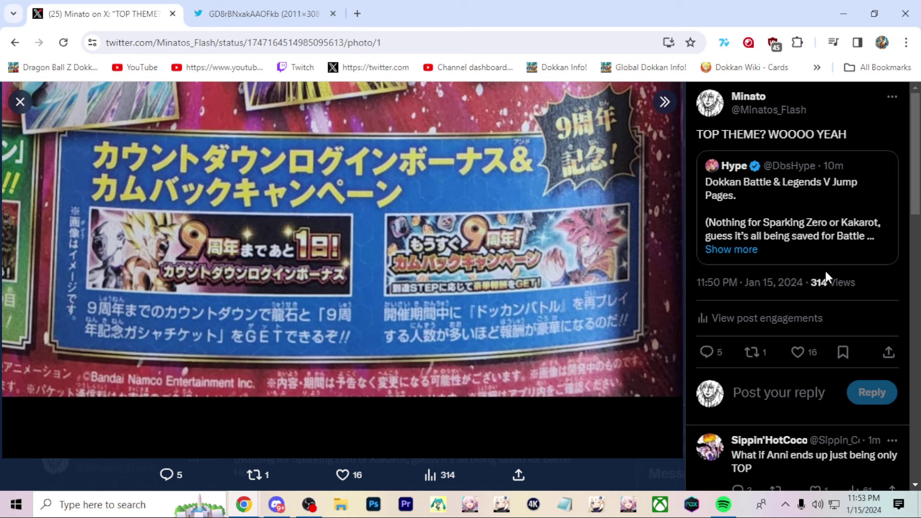
- Open Beyond Space and Time and 8th Anniversary Part 1 from the wiki's Japanese campaigns list
{"action": "middle_click", "coordinate": [58, 68]}
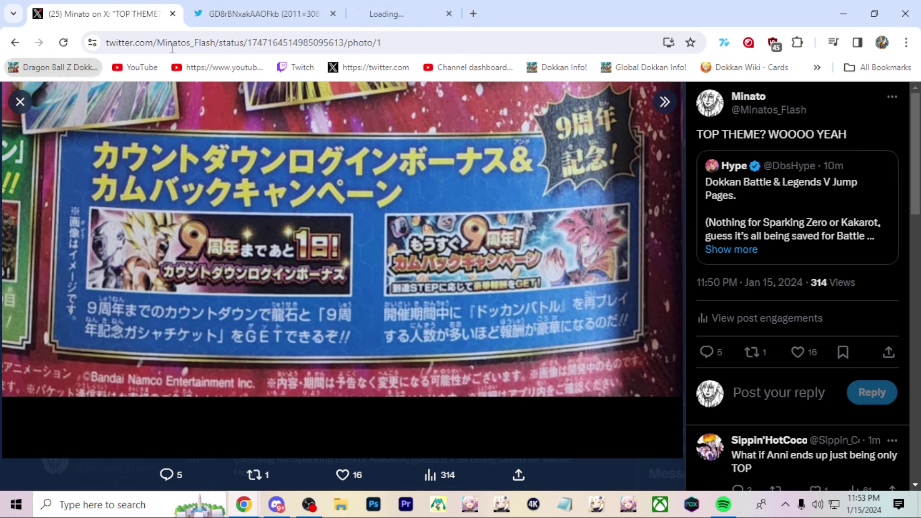
{"action": "left_click_drag", "start_coordinate": [403, 14], "coordinate": [274, 13]}
{"action": "scroll", "coordinate": [415, 254], "scroll_direction": "down", "scroll_amount": 1}
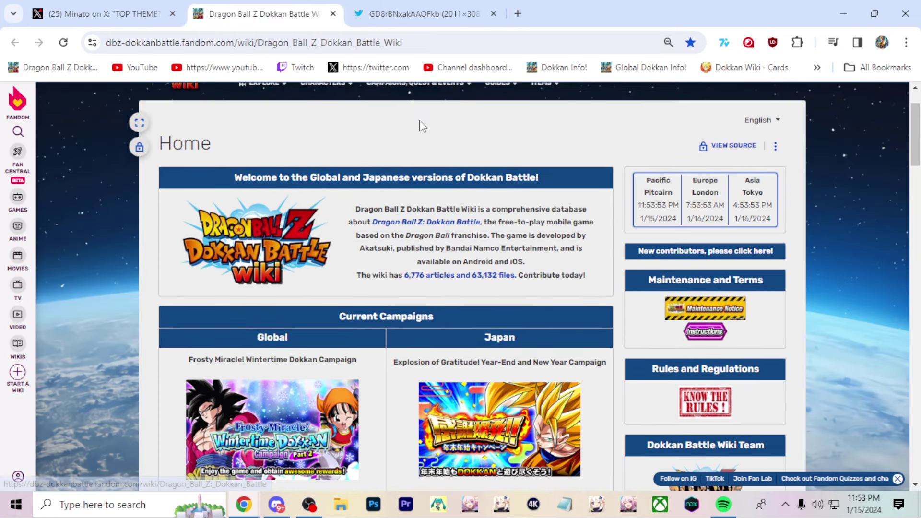
{"action": "scroll", "coordinate": [414, 215], "scroll_direction": "up", "scroll_amount": 1}
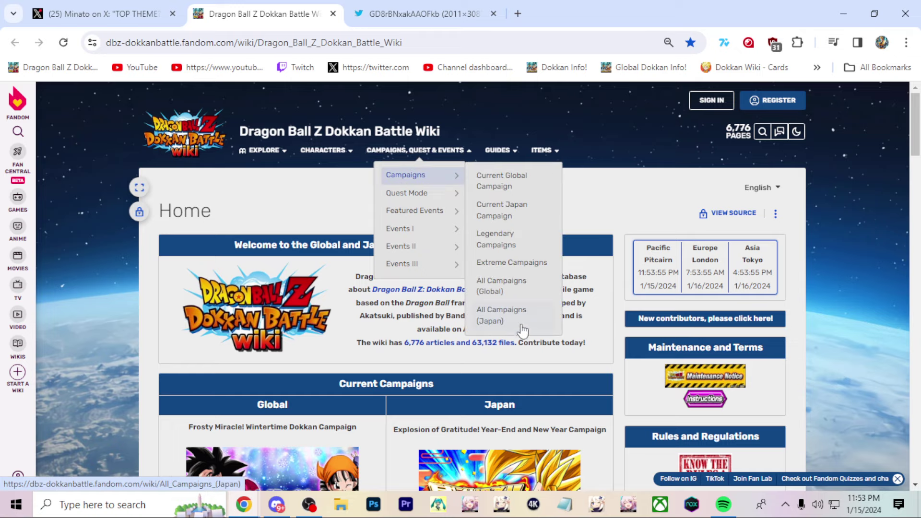
{"action": "left_click", "coordinate": [537, 323]}
{"action": "scroll", "coordinate": [474, 324], "scroll_direction": "down", "scroll_amount": 2}
{"action": "scroll", "coordinate": [431, 356], "scroll_direction": "down", "scroll_amount": 5}
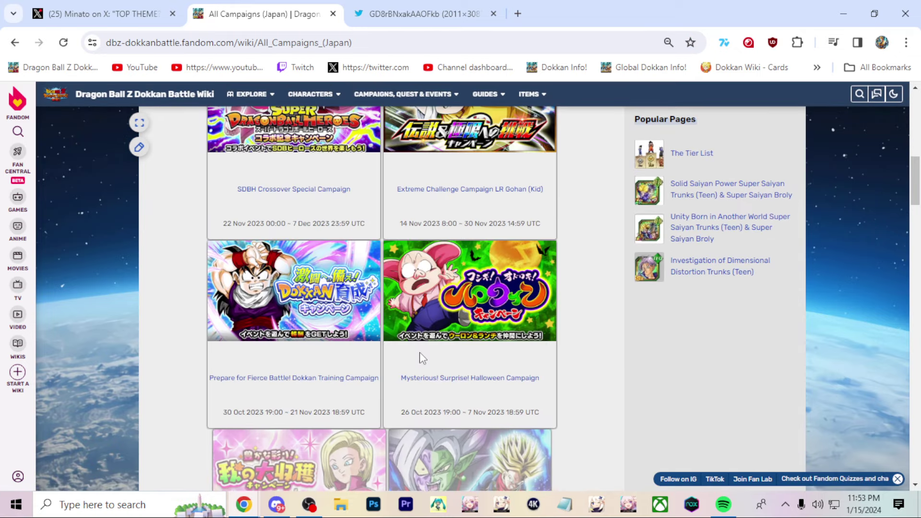
{"action": "scroll", "coordinate": [425, 359], "scroll_direction": "down", "scroll_amount": 5}
{"action": "scroll", "coordinate": [435, 355], "scroll_direction": "down", "scroll_amount": 5}
{"action": "scroll", "coordinate": [435, 356], "scroll_direction": "down", "scroll_amount": 5}
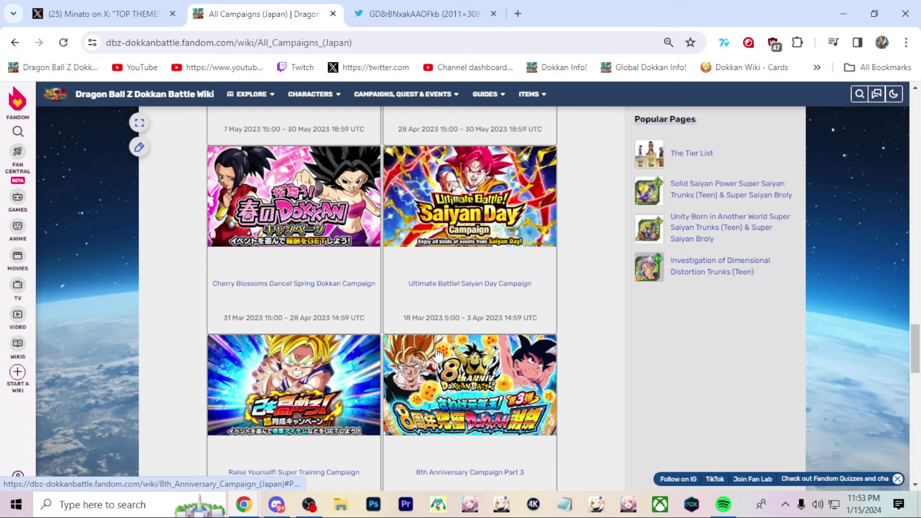
{"action": "scroll", "coordinate": [436, 354], "scroll_direction": "up", "scroll_amount": 5}
{"action": "scroll", "coordinate": [437, 353], "scroll_direction": "up", "scroll_amount": 4}
{"action": "scroll", "coordinate": [439, 352], "scroll_direction": "up", "scroll_amount": 1}
{"action": "scroll", "coordinate": [461, 331], "scroll_direction": "up", "scroll_amount": 1}
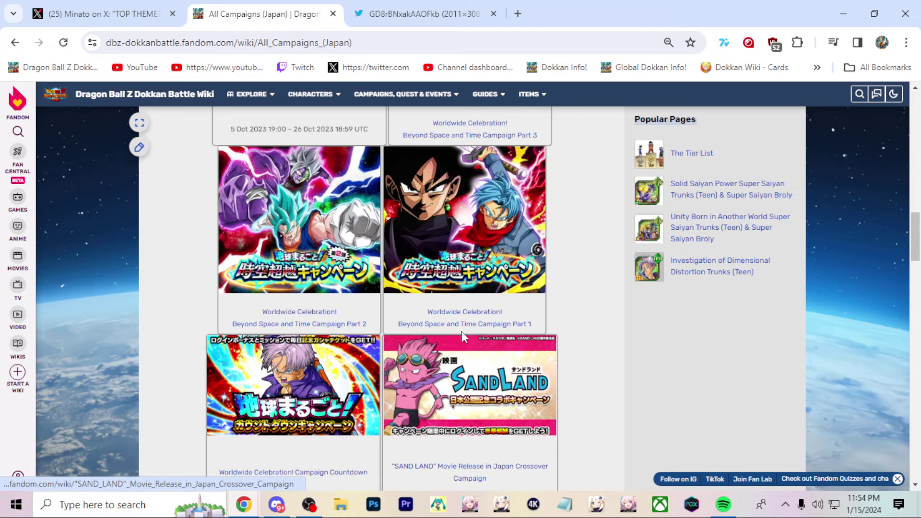
{"action": "middle_click", "coordinate": [464, 327]}
{"action": "scroll", "coordinate": [494, 347], "scroll_direction": "down", "scroll_amount": 5}
{"action": "scroll", "coordinate": [504, 348], "scroll_direction": "down", "scroll_amount": 5}
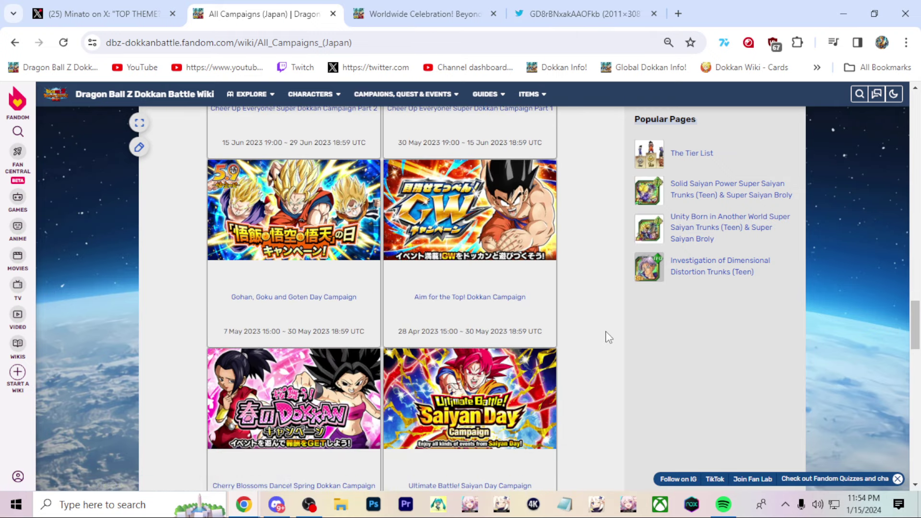
{"action": "scroll", "coordinate": [583, 336], "scroll_direction": "down", "scroll_amount": 4}
{"action": "scroll", "coordinate": [566, 341], "scroll_direction": "down", "scroll_amount": 2}
{"action": "scroll", "coordinate": [568, 341], "scroll_direction": "down", "scroll_amount": 2}
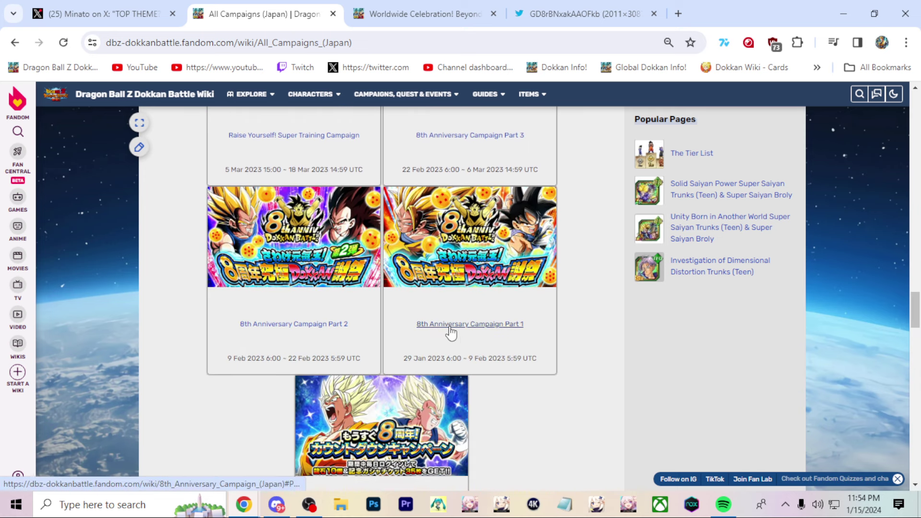
{"action": "middle_click", "coordinate": [453, 325]}
- On the 8th Anniversary page, expand the Countdown section's login bonus details
{"action": "left_click", "coordinate": [480, 9]}
{"action": "left_click_drag", "start_coordinate": [479, 8], "coordinate": [403, 8]}
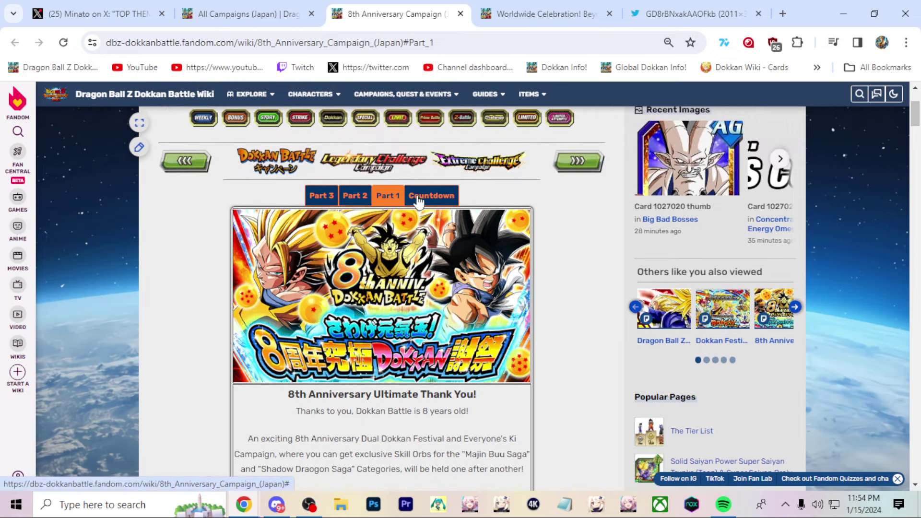
{"action": "left_click", "coordinate": [430, 195]}
{"action": "scroll", "coordinate": [476, 319], "scroll_direction": "down", "scroll_amount": 4}
{"action": "scroll", "coordinate": [506, 330], "scroll_direction": "down", "scroll_amount": 5}
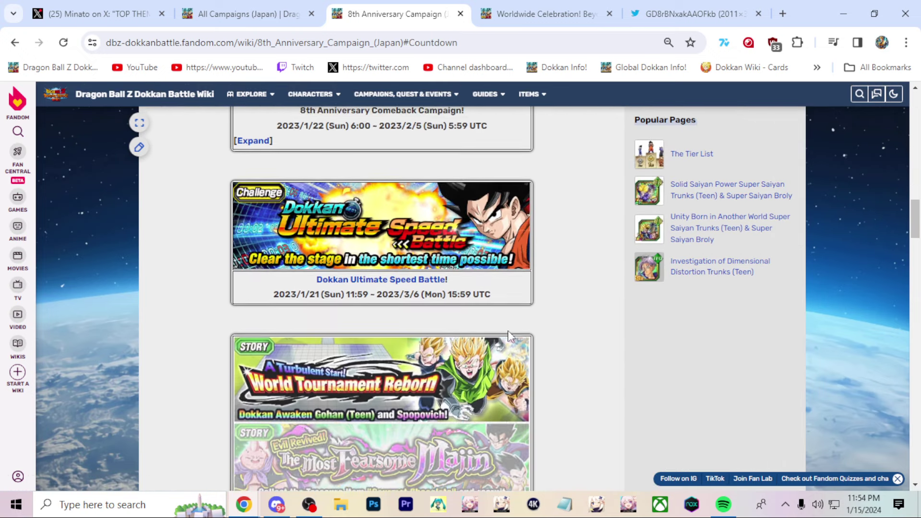
{"action": "scroll", "coordinate": [511, 335], "scroll_direction": "down", "scroll_amount": 5}
{"action": "scroll", "coordinate": [513, 335], "scroll_direction": "up", "scroll_amount": 10}
{"action": "scroll", "coordinate": [432, 332], "scroll_direction": "up", "scroll_amount": 4}
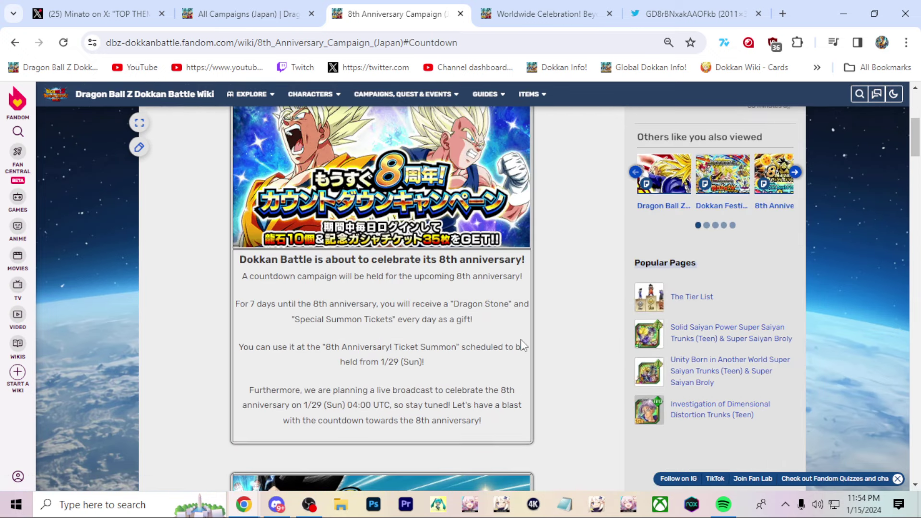
{"action": "scroll", "coordinate": [321, 331], "scroll_direction": "down", "scroll_amount": 4}
{"action": "left_click", "coordinate": [247, 380]}
{"action": "scroll", "coordinate": [477, 360], "scroll_direction": "down", "scroll_amount": 2}
{"action": "scroll", "coordinate": [477, 360], "scroll_direction": "down", "scroll_amount": 2}
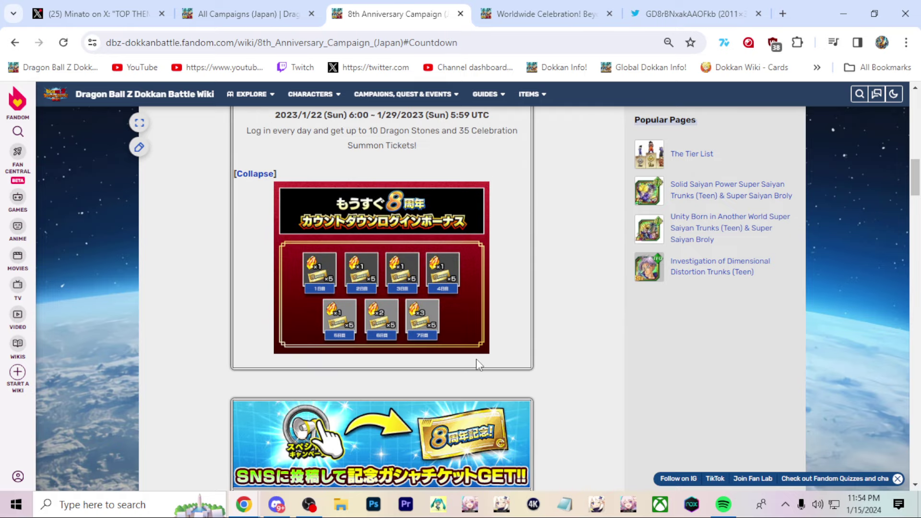
{"action": "scroll", "coordinate": [477, 360], "scroll_direction": "down", "scroll_amount": 5}
{"action": "scroll", "coordinate": [480, 364], "scroll_direction": "down", "scroll_amount": 5}
{"action": "scroll", "coordinate": [481, 364], "scroll_direction": "up", "scroll_amount": 5}
{"action": "scroll", "coordinate": [481, 365], "scroll_direction": "up", "scroll_amount": 5}
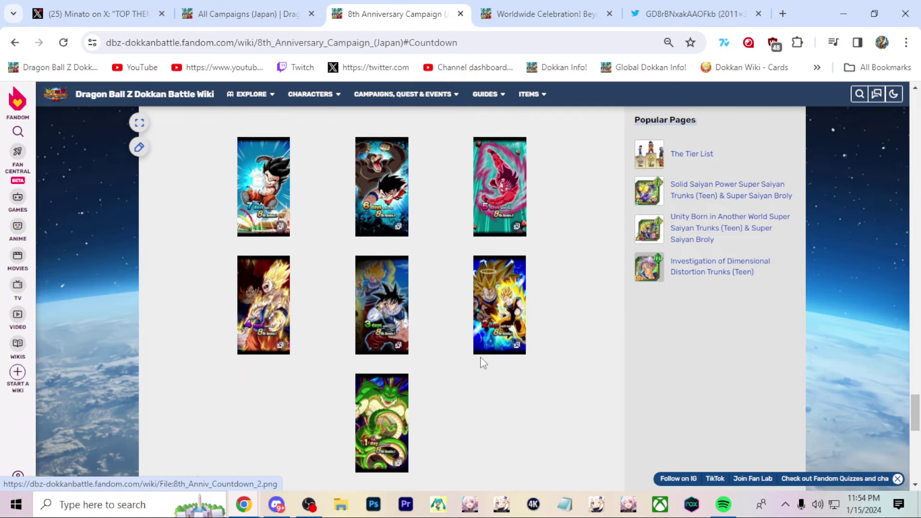
{"action": "scroll", "coordinate": [481, 364], "scroll_direction": "down", "scroll_amount": 1}
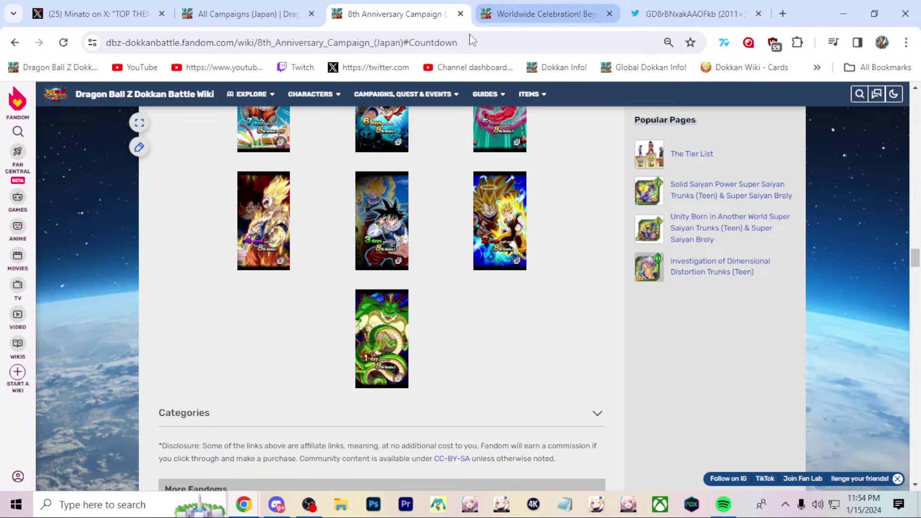
- Check the Beyond Space and Time Countdown section, then list the Japanese 7th Year (2022) campaigns
{"action": "left_click", "coordinate": [555, 12]}
{"action": "mouse_move", "coordinate": [488, 94]}
{"action": "scroll", "coordinate": [479, 287], "scroll_direction": "down", "scroll_amount": 3}
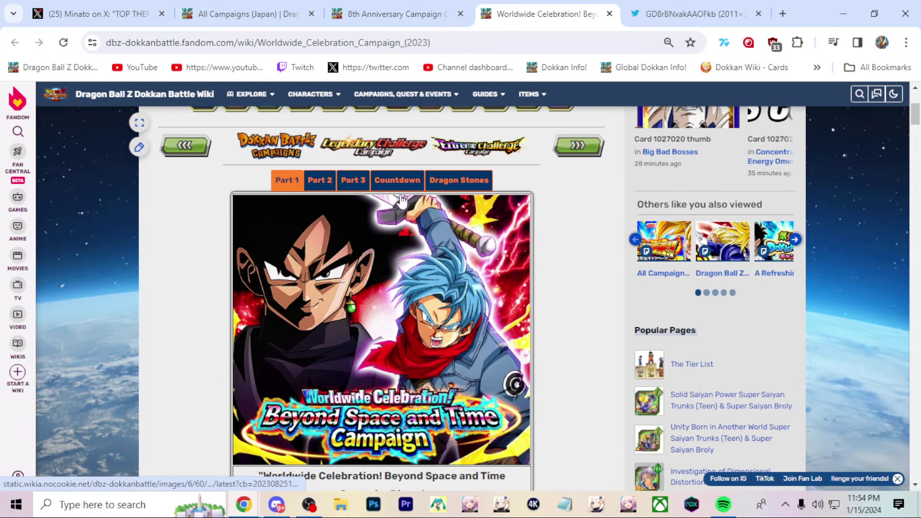
{"action": "left_click", "coordinate": [396, 179]}
{"action": "scroll", "coordinate": [525, 325], "scroll_direction": "down", "scroll_amount": 10}
{"action": "scroll", "coordinate": [525, 327], "scroll_direction": "down", "scroll_amount": 5}
{"action": "scroll", "coordinate": [527, 326], "scroll_direction": "down", "scroll_amount": 5}
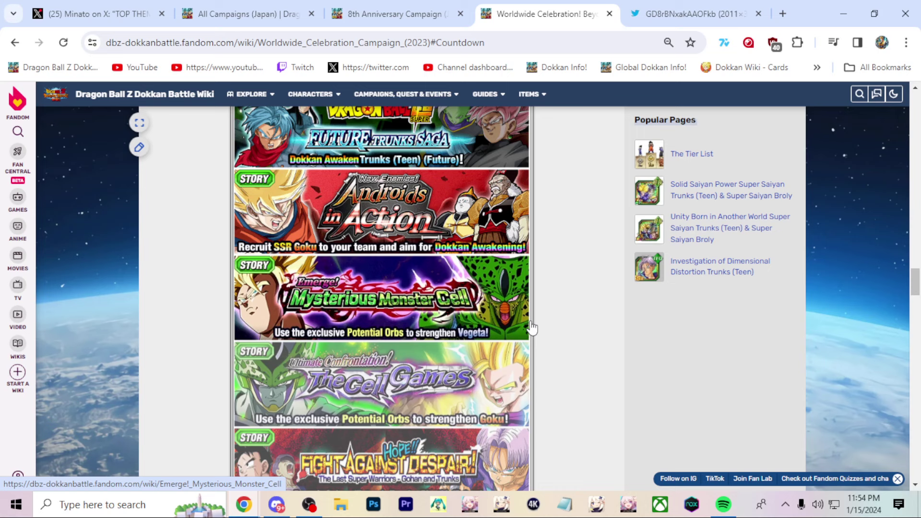
{"action": "scroll", "coordinate": [529, 326], "scroll_direction": "down", "scroll_amount": 5}
{"action": "scroll", "coordinate": [532, 325], "scroll_direction": "down", "scroll_amount": 5}
{"action": "scroll", "coordinate": [533, 327], "scroll_direction": "down", "scroll_amount": 5}
{"action": "scroll", "coordinate": [530, 324], "scroll_direction": "down", "scroll_amount": 10}
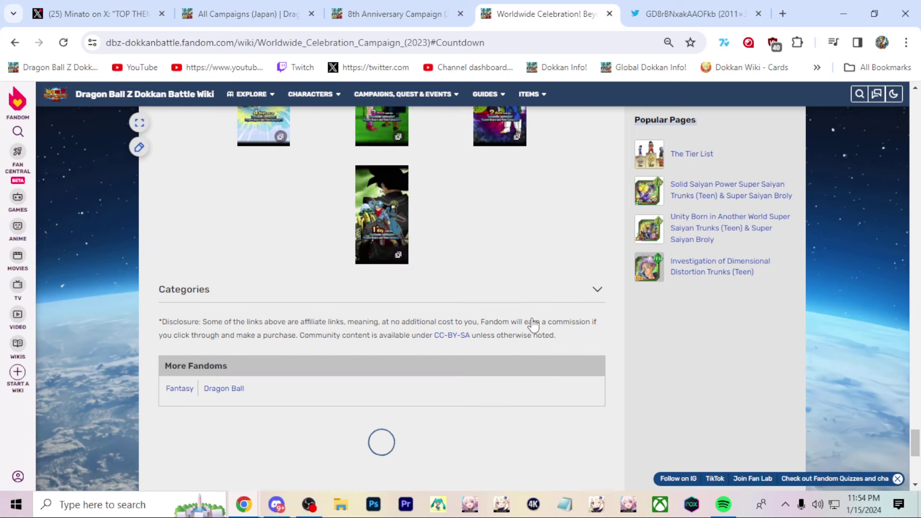
{"action": "scroll", "coordinate": [385, 375], "scroll_direction": "up", "scroll_amount": 2}
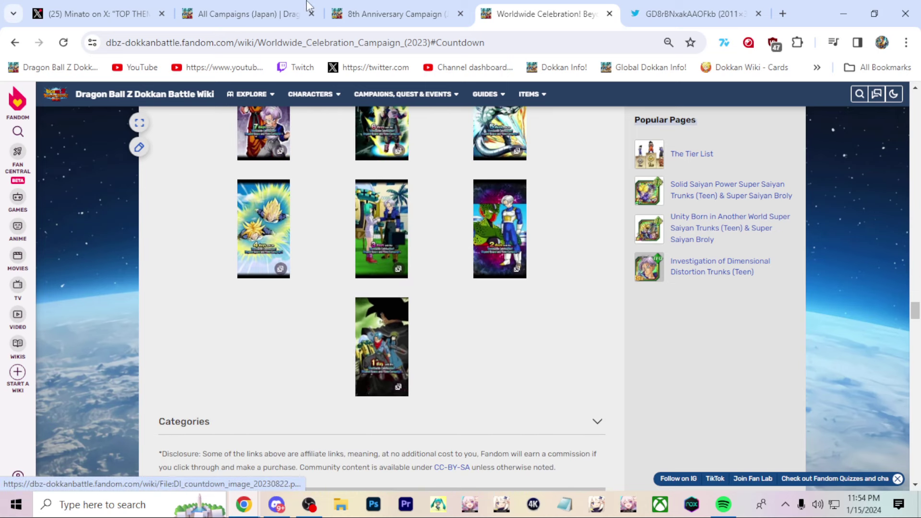
{"action": "key", "text": "ctrl+2"}
{"action": "scroll", "coordinate": [374, 302], "scroll_direction": "up", "scroll_amount": 5}
{"action": "scroll", "coordinate": [382, 303], "scroll_direction": "up", "scroll_amount": 5}
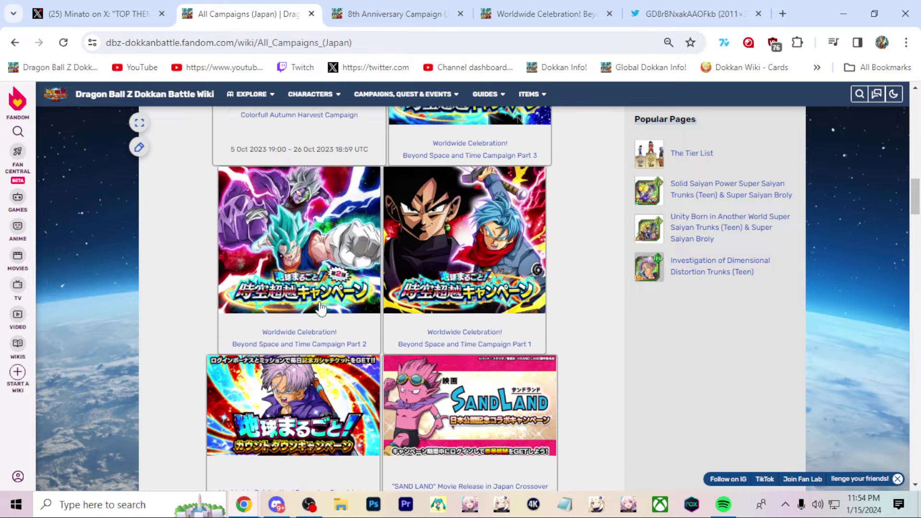
{"action": "scroll", "coordinate": [345, 306], "scroll_direction": "up", "scroll_amount": 5}
{"action": "scroll", "coordinate": [317, 309], "scroll_direction": "up", "scroll_amount": 5}
{"action": "scroll", "coordinate": [316, 309], "scroll_direction": "up", "scroll_amount": 10}
{"action": "scroll", "coordinate": [317, 309], "scroll_direction": "down", "scroll_amount": 2}
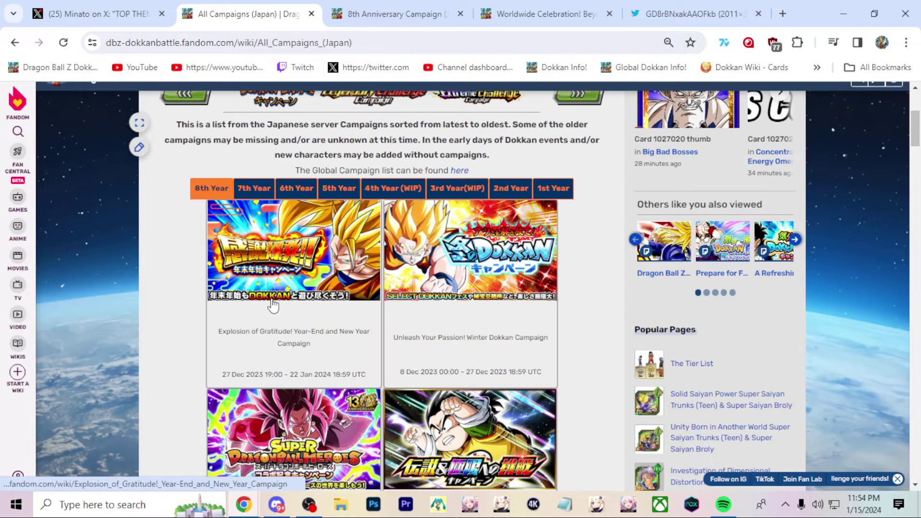
{"action": "left_click", "coordinate": [255, 187]}
{"action": "scroll", "coordinate": [435, 329], "scroll_direction": "down", "scroll_amount": 3}
{"action": "scroll", "coordinate": [435, 330], "scroll_direction": "down", "scroll_amount": 5}
{"action": "scroll", "coordinate": [468, 327], "scroll_direction": "down", "scroll_amount": 5}
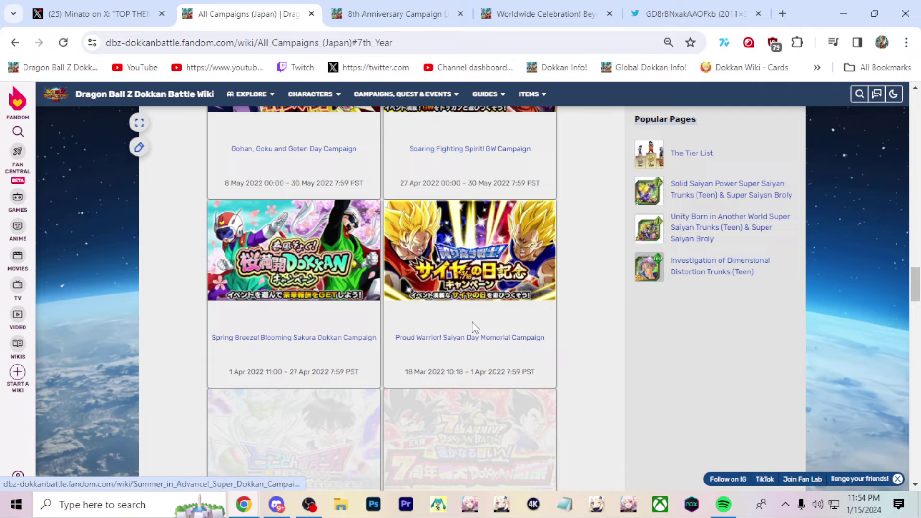
{"action": "scroll", "coordinate": [472, 327], "scroll_direction": "down", "scroll_amount": 5}
{"action": "scroll", "coordinate": [473, 328], "scroll_direction": "down", "scroll_amount": 5}
{"action": "scroll", "coordinate": [472, 328], "scroll_direction": "up", "scroll_amount": 5}
{"action": "scroll", "coordinate": [472, 328], "scroll_direction": "up", "scroll_amount": 1}
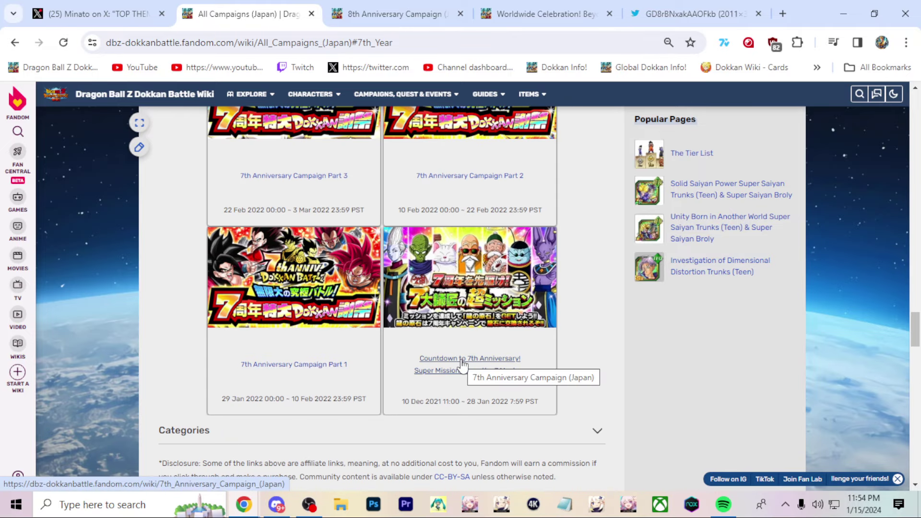
{"action": "middle_click", "coordinate": [329, 365]}
{"action": "left_click", "coordinate": [583, 13]}
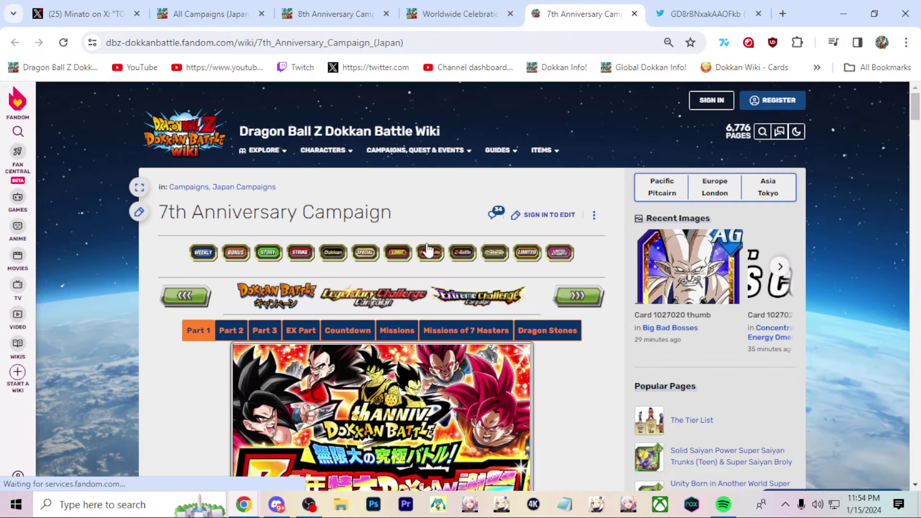
{"action": "scroll", "coordinate": [525, 324], "scroll_direction": "down", "scroll_amount": 5}
{"action": "scroll", "coordinate": [525, 324], "scroll_direction": "down", "scroll_amount": 5}
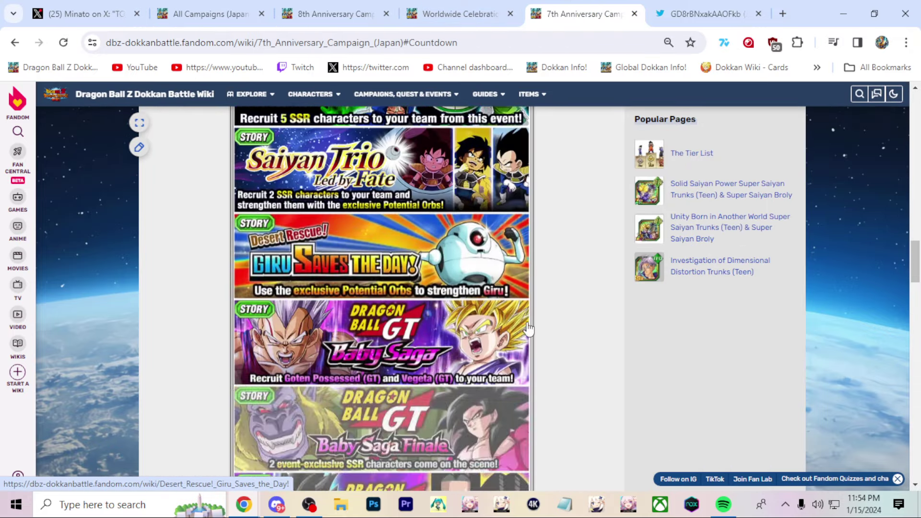
{"action": "scroll", "coordinate": [527, 326], "scroll_direction": "down", "scroll_amount": 5}
{"action": "scroll", "coordinate": [528, 328], "scroll_direction": "down", "scroll_amount": 5}
{"action": "scroll", "coordinate": [528, 328], "scroll_direction": "down", "scroll_amount": 4}
{"action": "scroll", "coordinate": [528, 328], "scroll_direction": "down", "scroll_amount": 1}
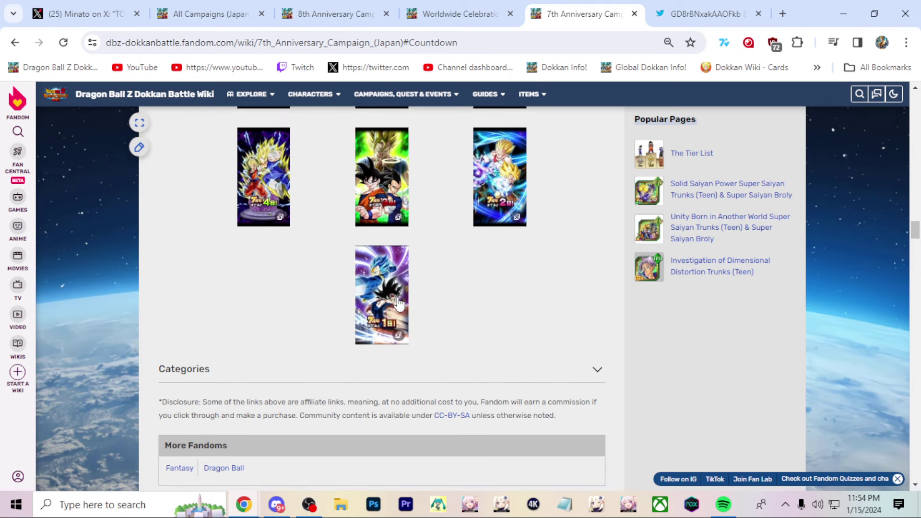
{"action": "scroll", "coordinate": [385, 298], "scroll_direction": "up", "scroll_amount": 1}
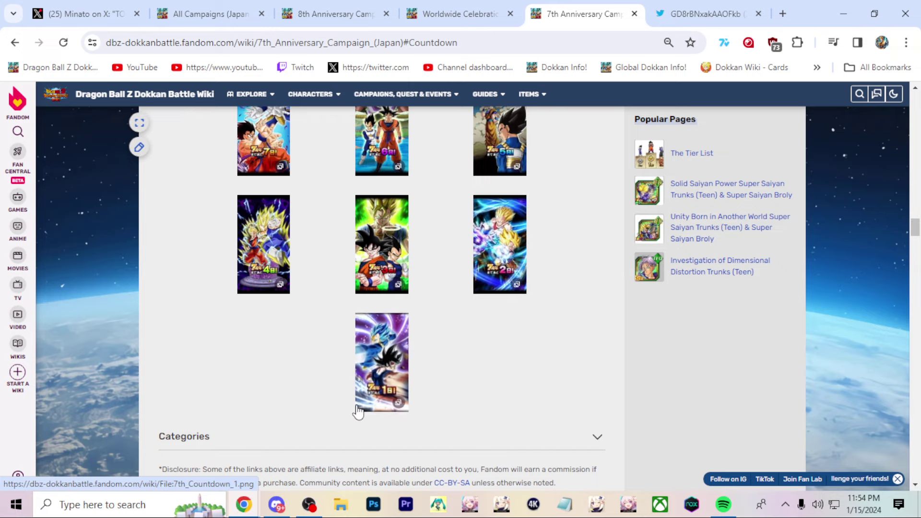
{"action": "scroll", "coordinate": [262, 305], "scroll_direction": "up", "scroll_amount": 10}
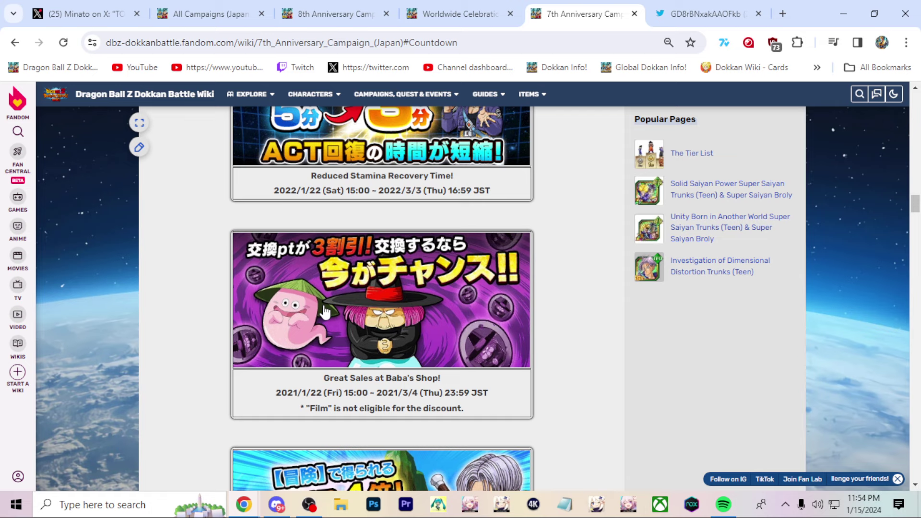
{"action": "scroll", "coordinate": [288, 303], "scroll_direction": "up", "scroll_amount": 10}
{"action": "scroll", "coordinate": [310, 302], "scroll_direction": "up", "scroll_amount": 10}
{"action": "scroll", "coordinate": [333, 302], "scroll_direction": "up", "scroll_amount": 10}
{"action": "scroll", "coordinate": [334, 302], "scroll_direction": "up", "scroll_amount": 2}
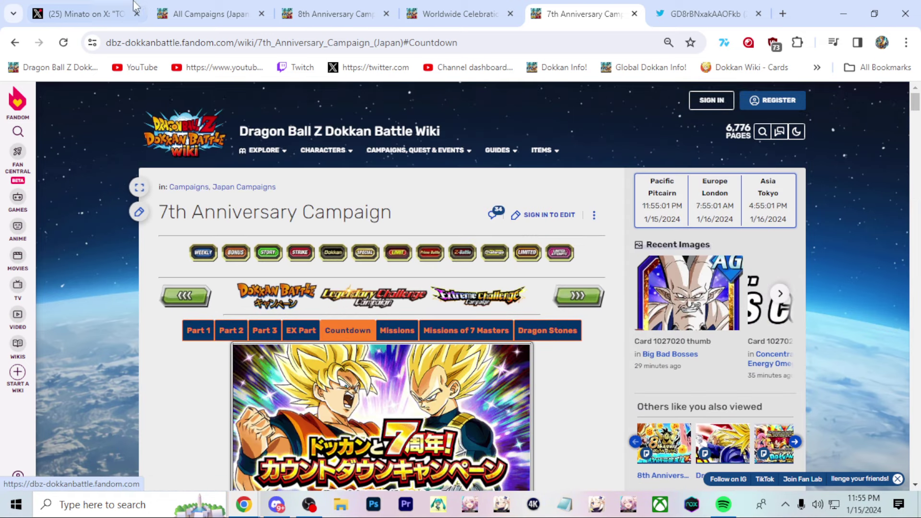
- Study the full-size 9th anniversary countdown scan on X, then close the photo viewer
{"action": "key", "text": "ctrl+1"}
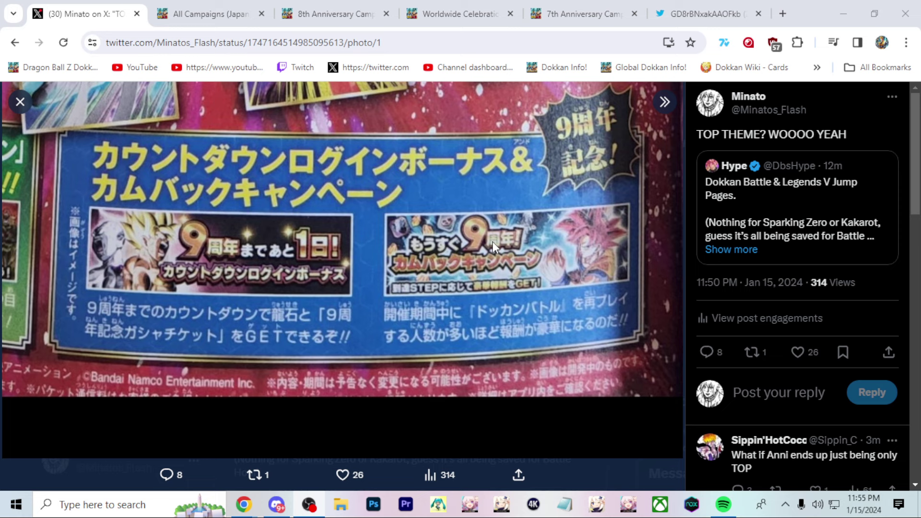
{"action": "key", "text": "Escape"}
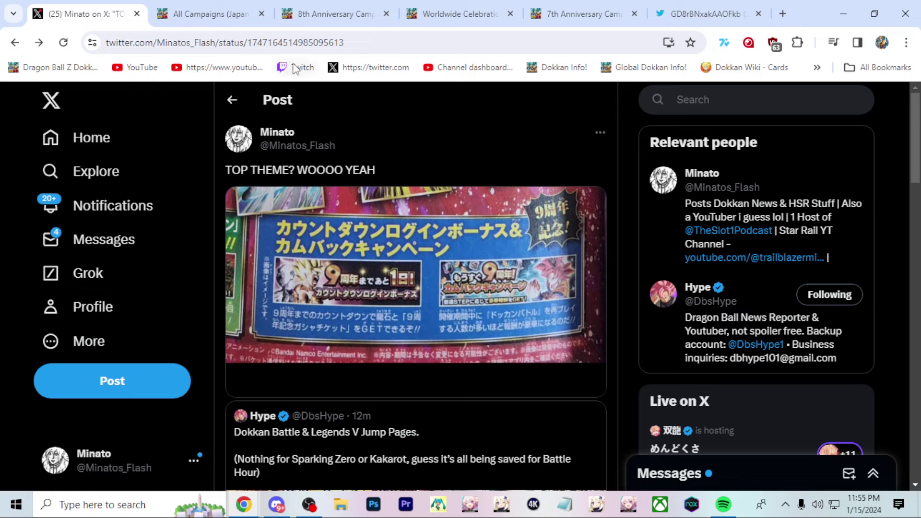
- Close the All Campaigns and anniversary campaign tabs
{"action": "left_click", "coordinate": [261, 14]}
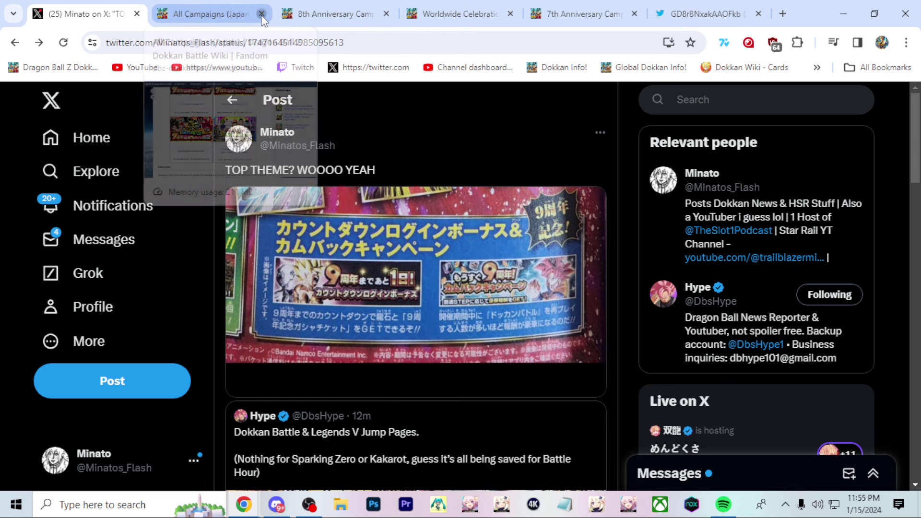
{"action": "left_click", "coordinate": [260, 13]}
{"action": "left_click", "coordinate": [218, 13]}
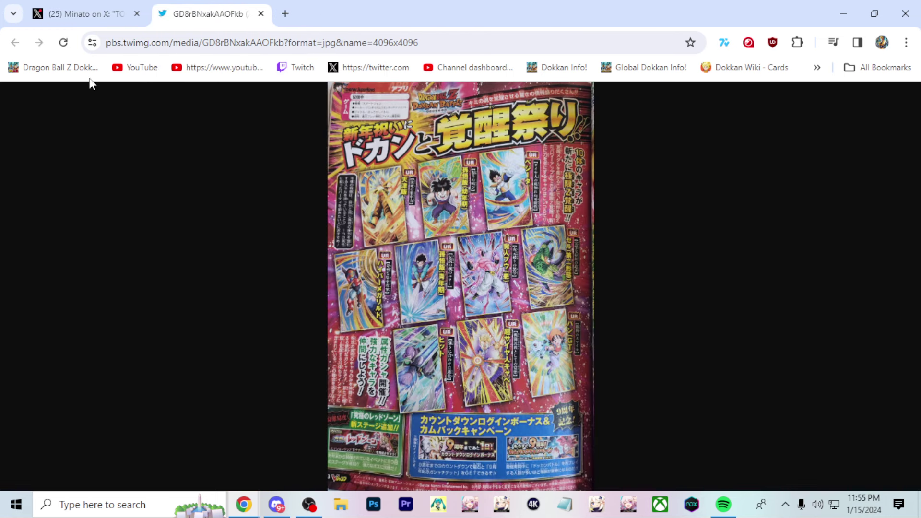
- Browse the wiki to Golden Fist SS3 Goku, Legendary Power and True Ultra Instinct Goku
{"action": "left_click", "coordinate": [60, 67]}
{"action": "scroll", "coordinate": [413, 318], "scroll_direction": "down", "scroll_amount": 4}
{"action": "scroll", "coordinate": [413, 318], "scroll_direction": "down", "scroll_amount": 2}
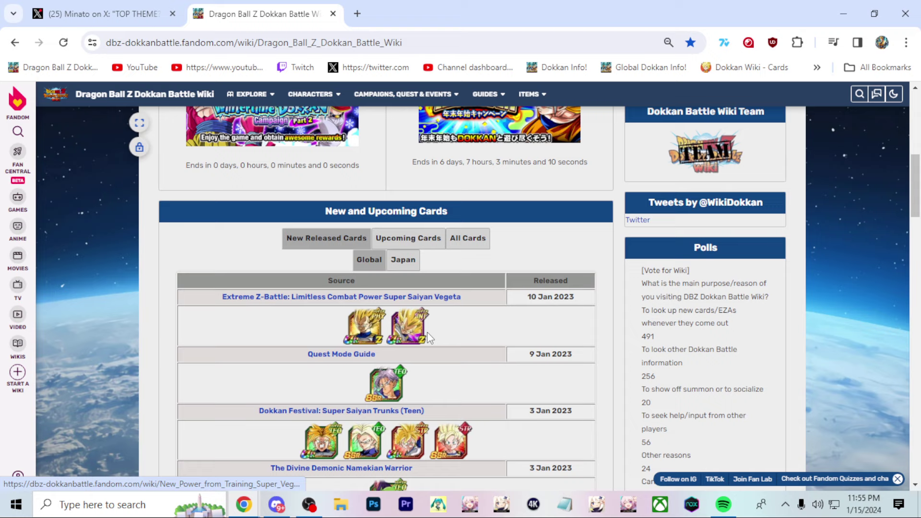
{"action": "scroll", "coordinate": [412, 265], "scroll_direction": "down", "scroll_amount": 2}
{"action": "scroll", "coordinate": [412, 264], "scroll_direction": "up", "scroll_amount": 2}
{"action": "left_click", "coordinate": [409, 261]}
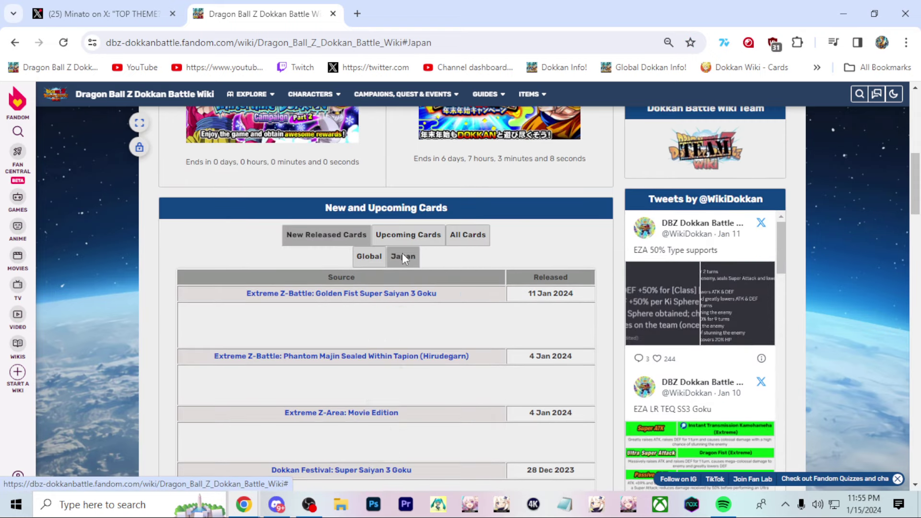
{"action": "left_click", "coordinate": [394, 325]}
{"action": "scroll", "coordinate": [403, 324], "scroll_direction": "down", "scroll_amount": 4}
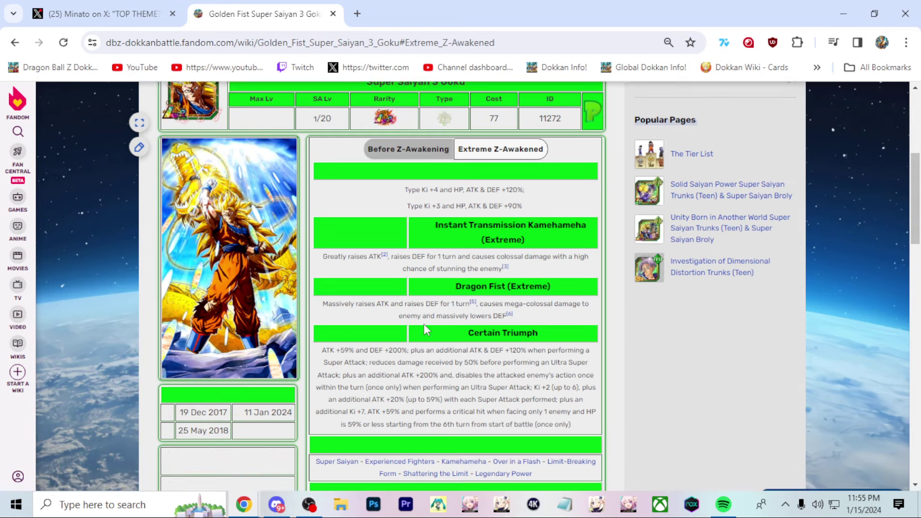
{"action": "scroll", "coordinate": [446, 310], "scroll_direction": "down", "scroll_amount": 3}
{"action": "left_click", "coordinate": [507, 272]}
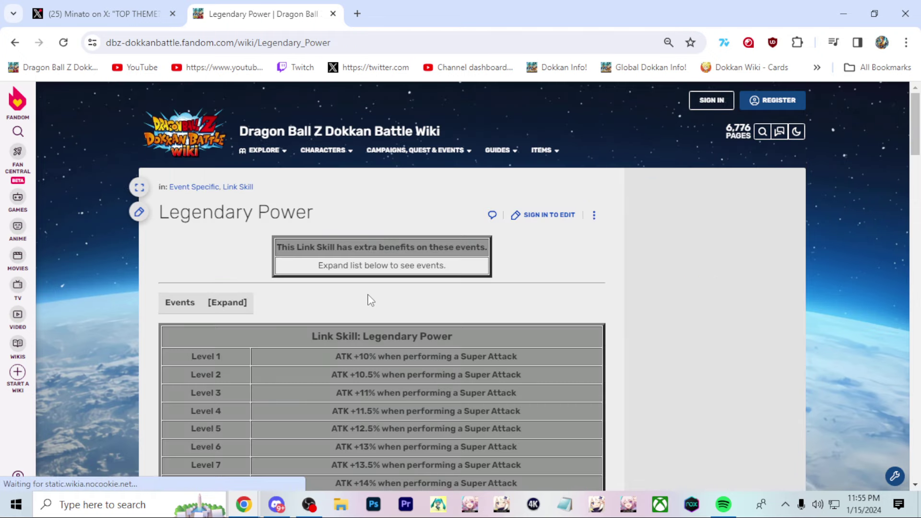
{"action": "scroll", "coordinate": [375, 295], "scroll_direction": "down", "scroll_amount": 5}
{"action": "scroll", "coordinate": [237, 259], "scroll_direction": "down", "scroll_amount": 1}
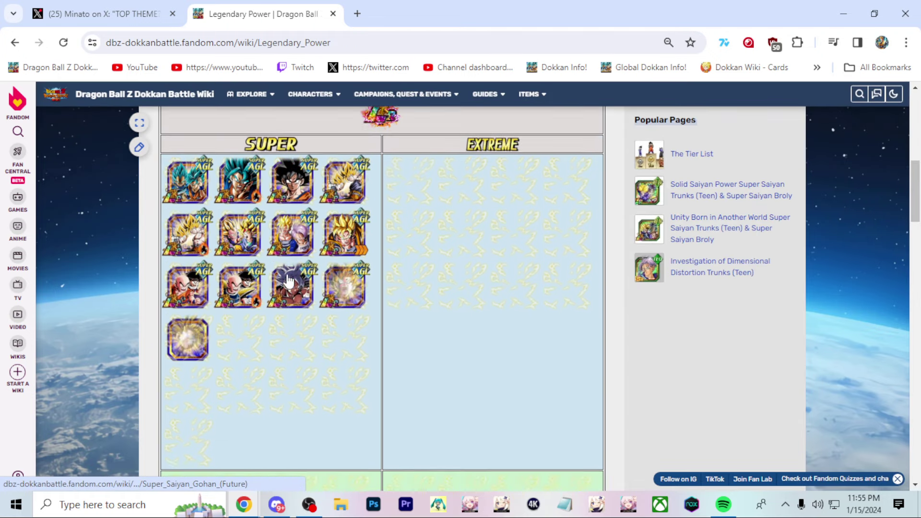
{"action": "left_click", "coordinate": [291, 284]}
{"action": "scroll", "coordinate": [347, 305], "scroll_direction": "down", "scroll_amount": 3}
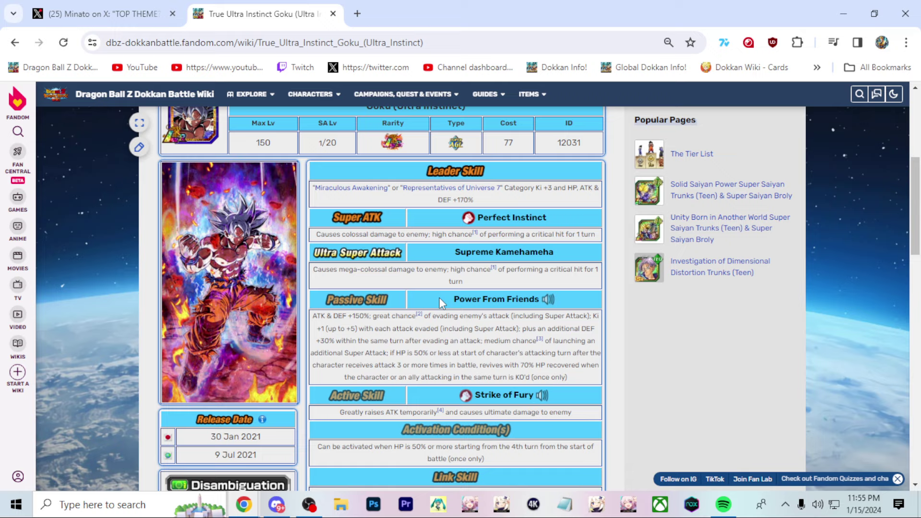
{"action": "scroll", "coordinate": [439, 298], "scroll_direction": "down", "scroll_amount": 2}
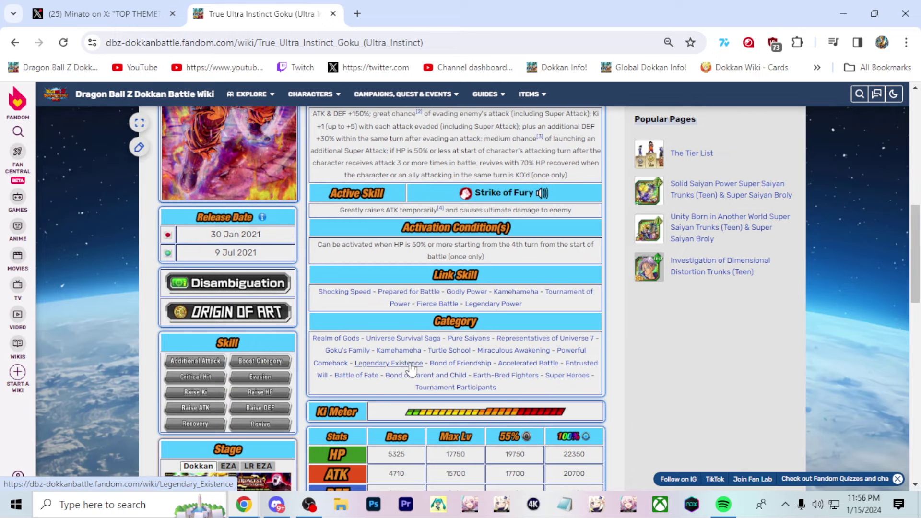
- Open Universe Survival Saga in a new tab placed before the Goku page
{"action": "middle_click", "coordinate": [403, 338]}
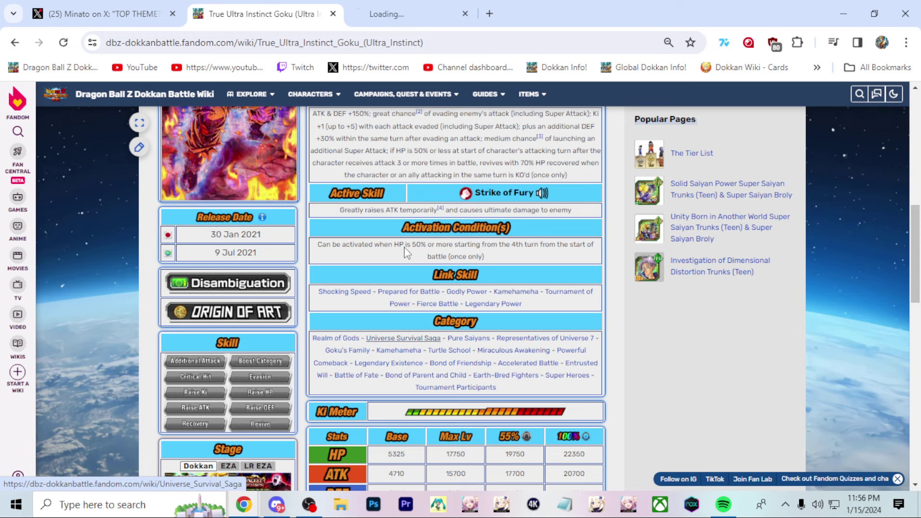
{"action": "left_click", "coordinate": [425, 14]}
{"action": "left_click_drag", "start_coordinate": [425, 14], "coordinate": [259, 14]}
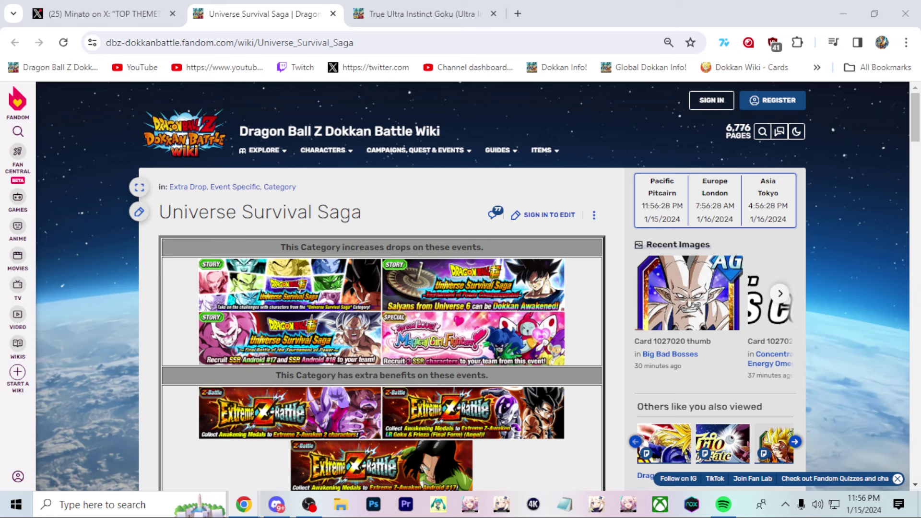
- View misaka's 2019–2021 card comparison image full-size
{"action": "key", "text": "ctrl+shift+t"}
{"action": "scroll", "coordinate": [330, 292], "scroll_direction": "down", "scroll_amount": 3}
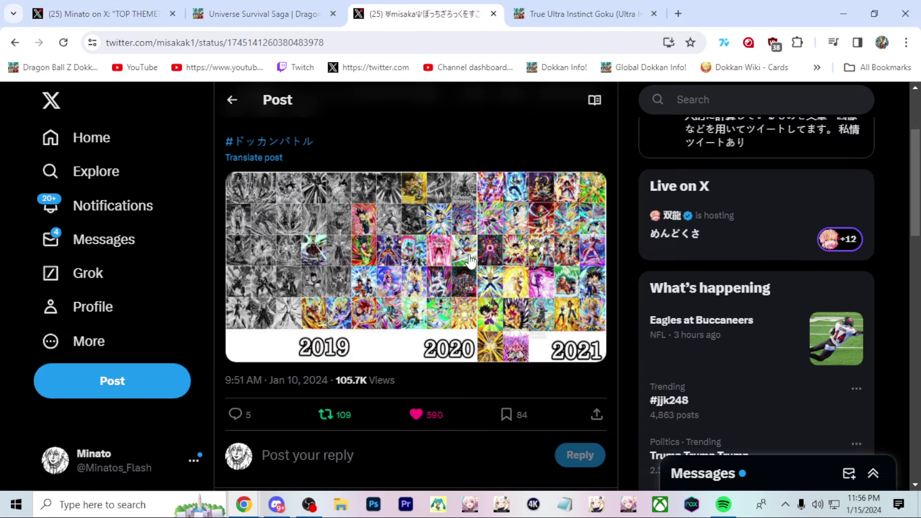
{"action": "left_click", "coordinate": [330, 293]}
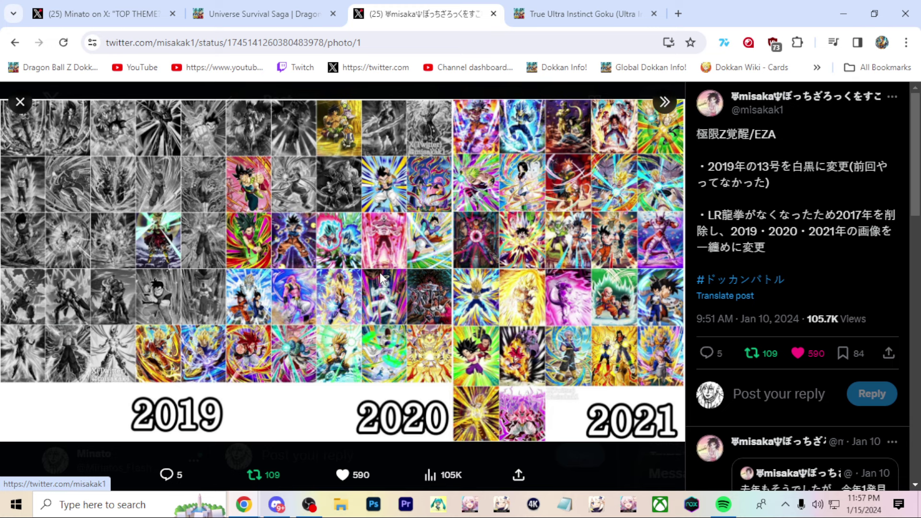
- Review the Universe Survival Saga leader, sub and UR Super/Extreme tables
{"action": "left_click", "coordinate": [292, 11]}
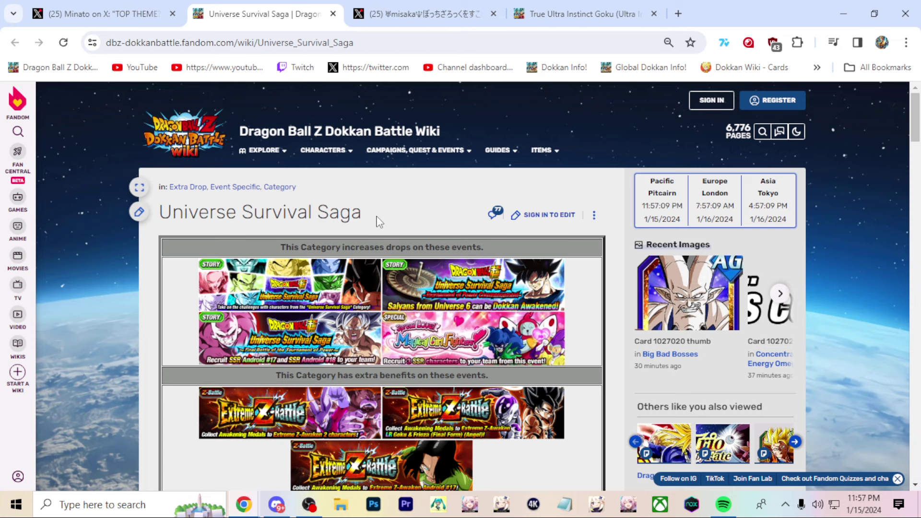
{"action": "scroll", "coordinate": [446, 393], "scroll_direction": "down", "scroll_amount": 3}
{"action": "scroll", "coordinate": [439, 341], "scroll_direction": "down", "scroll_amount": 2}
{"action": "scroll", "coordinate": [439, 341], "scroll_direction": "down", "scroll_amount": 2}
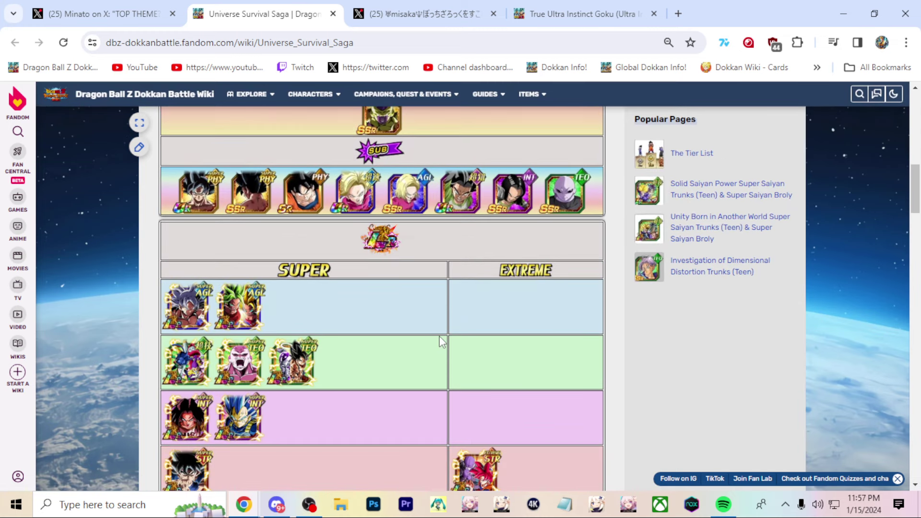
{"action": "scroll", "coordinate": [439, 341], "scroll_direction": "down", "scroll_amount": 2}
{"action": "scroll", "coordinate": [533, 333], "scroll_direction": "down", "scroll_amount": 2}
{"action": "scroll", "coordinate": [533, 333], "scroll_direction": "down", "scroll_amount": 1}
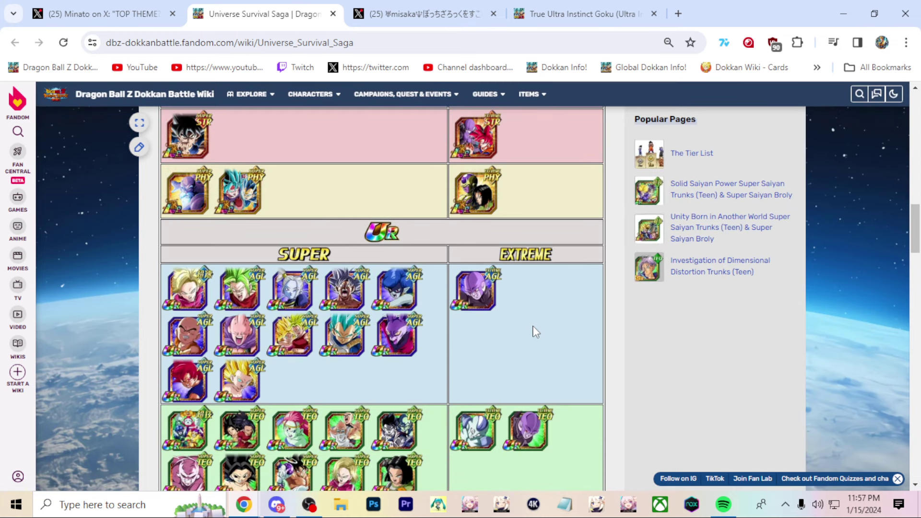
{"action": "scroll", "coordinate": [533, 333], "scroll_direction": "down", "scroll_amount": 2}
{"action": "scroll", "coordinate": [533, 331], "scroll_direction": "down", "scroll_amount": 2}
{"action": "scroll", "coordinate": [535, 333], "scroll_direction": "down", "scroll_amount": 2}
{"action": "scroll", "coordinate": [568, 331], "scroll_direction": "down", "scroll_amount": 1}
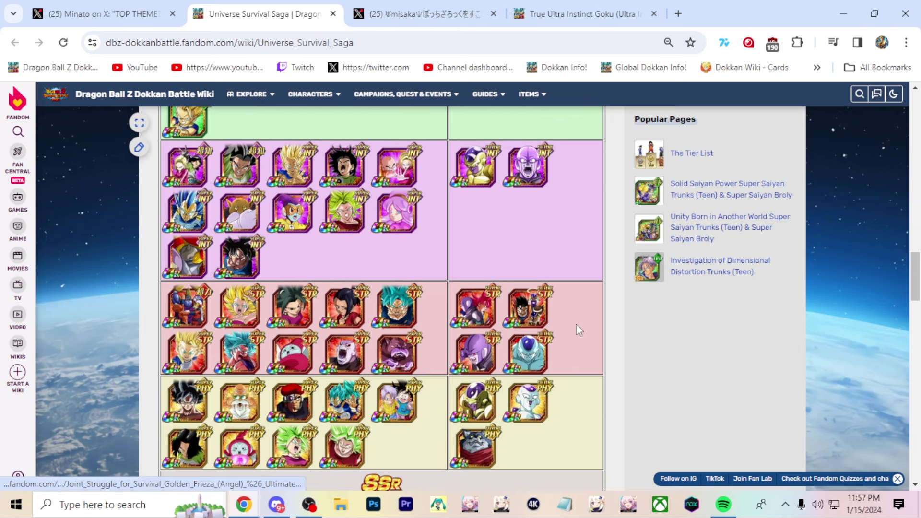
{"action": "scroll", "coordinate": [577, 329], "scroll_direction": "down", "scroll_amount": 1}
{"action": "scroll", "coordinate": [576, 325], "scroll_direction": "up", "scroll_amount": 2}
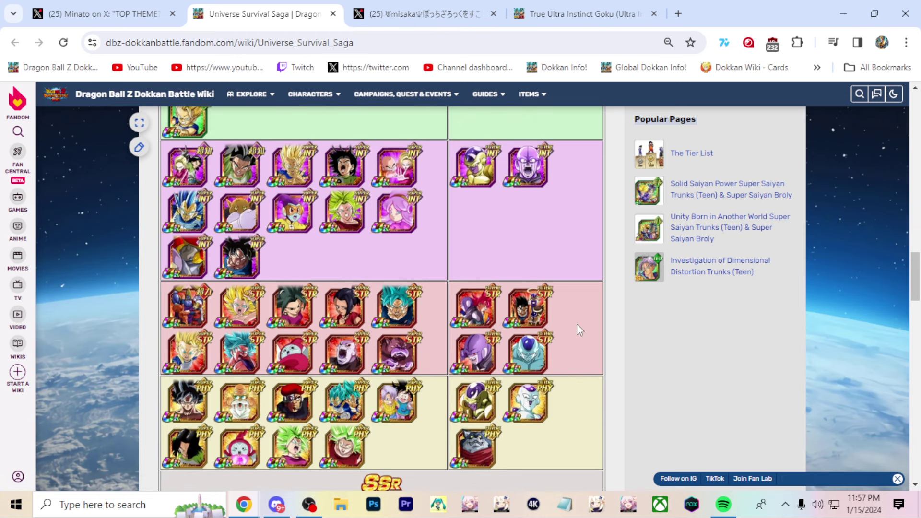
{"action": "scroll", "coordinate": [577, 325], "scroll_direction": "up", "scroll_amount": 1}
{"action": "scroll", "coordinate": [576, 330], "scroll_direction": "up", "scroll_amount": 2}
{"action": "scroll", "coordinate": [578, 329], "scroll_direction": "up", "scroll_amount": 2}
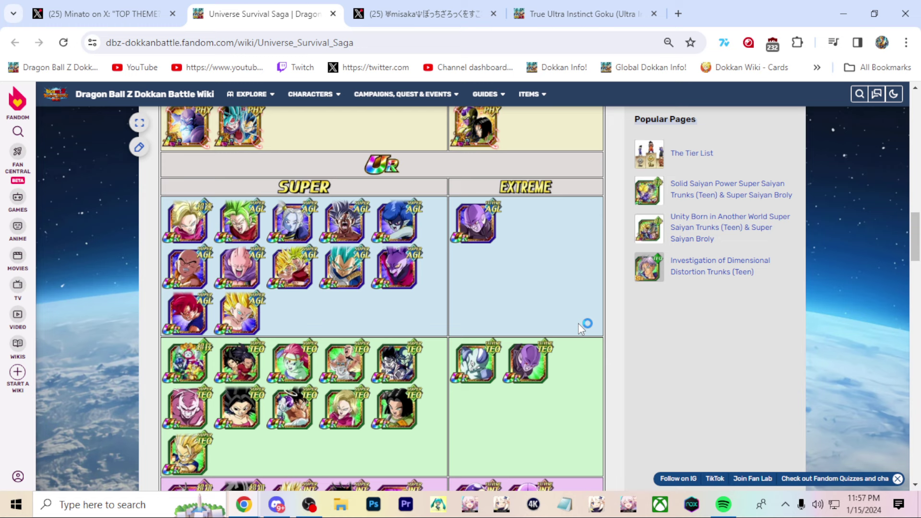
{"action": "scroll", "coordinate": [577, 323], "scroll_direction": "up", "scroll_amount": 2}
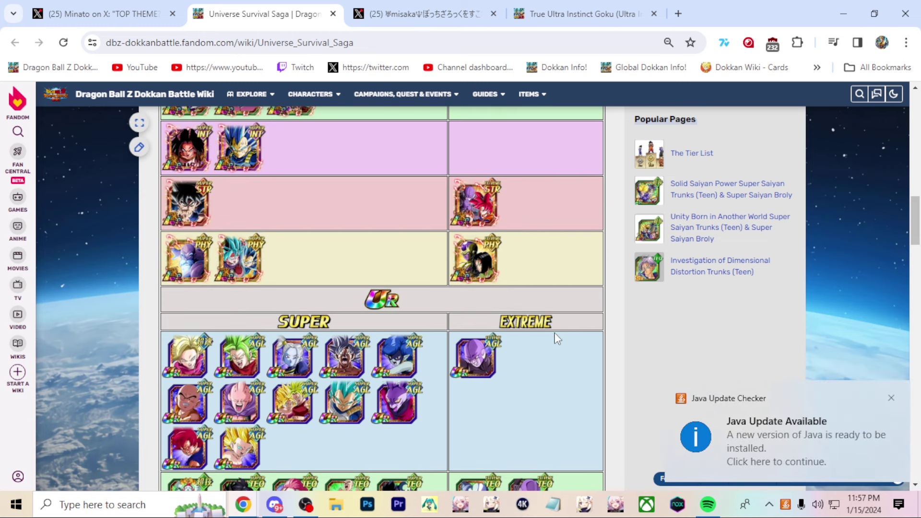
{"action": "scroll", "coordinate": [554, 333], "scroll_direction": "up", "scroll_amount": 2}
{"action": "scroll", "coordinate": [550, 340], "scroll_direction": "up", "scroll_amount": 1}
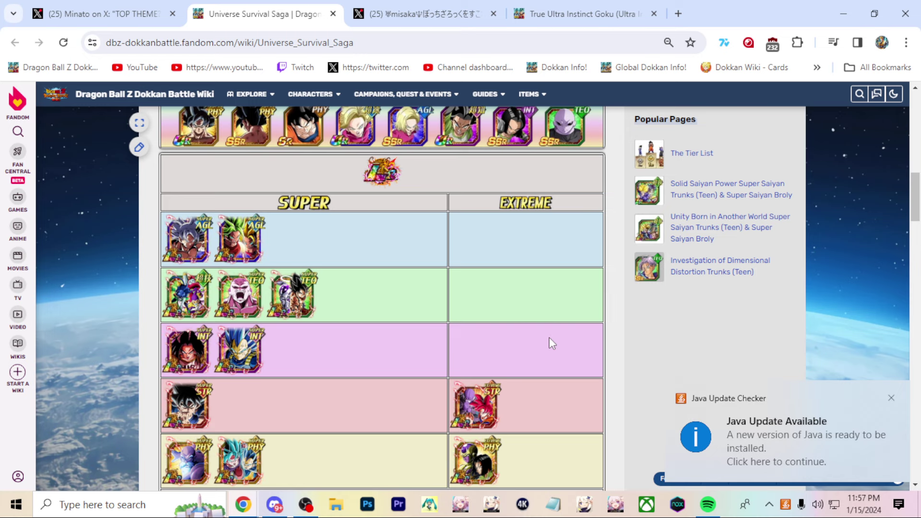
{"action": "scroll", "coordinate": [549, 343], "scroll_direction": "up", "scroll_amount": 2}
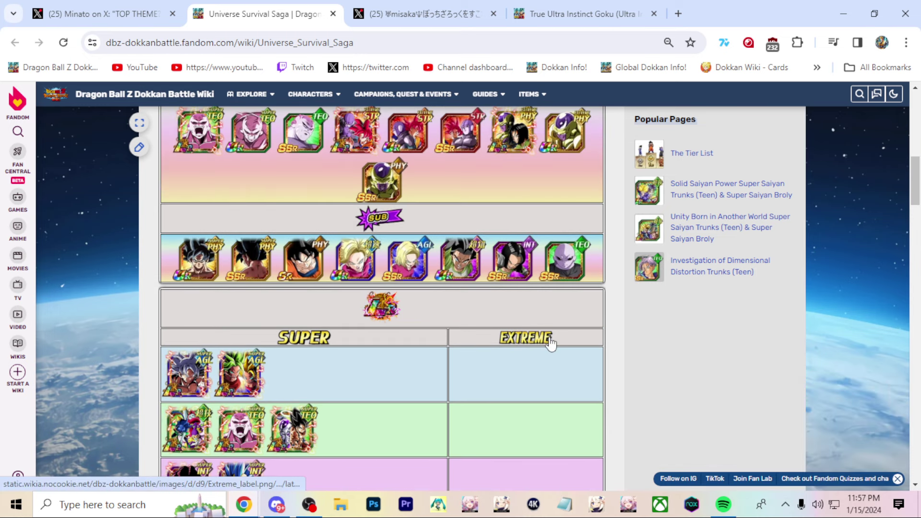
{"action": "scroll", "coordinate": [548, 344], "scroll_direction": "up", "scroll_amount": 2}
{"action": "scroll", "coordinate": [549, 336], "scroll_direction": "down", "scroll_amount": 5}
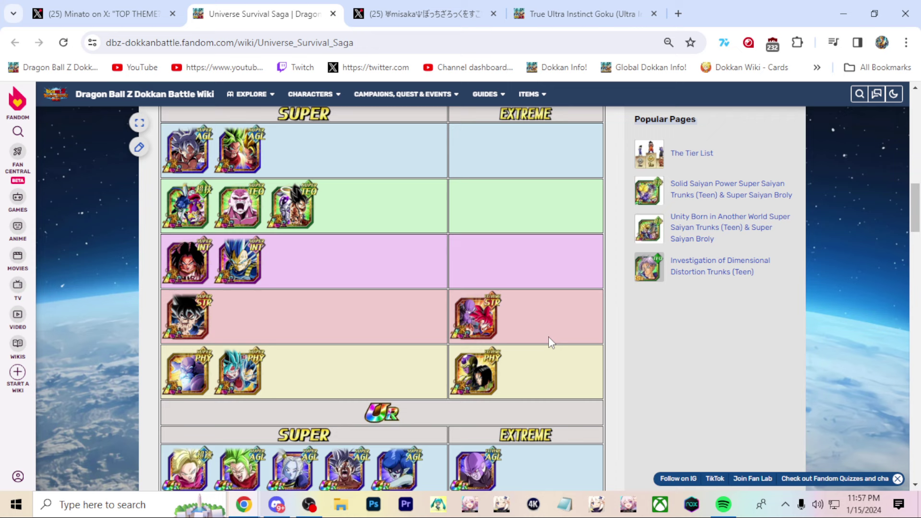
{"action": "scroll", "coordinate": [548, 336], "scroll_direction": "down", "scroll_amount": 3}
{"action": "scroll", "coordinate": [548, 336], "scroll_direction": "down", "scroll_amount": 1}
{"action": "scroll", "coordinate": [548, 336], "scroll_direction": "down", "scroll_amount": 4}
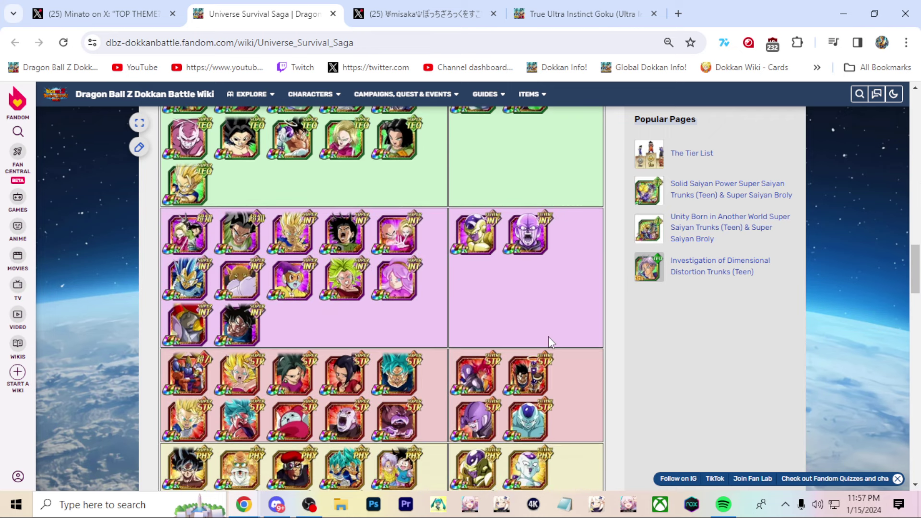
{"action": "scroll", "coordinate": [547, 341], "scroll_direction": "down", "scroll_amount": 1}
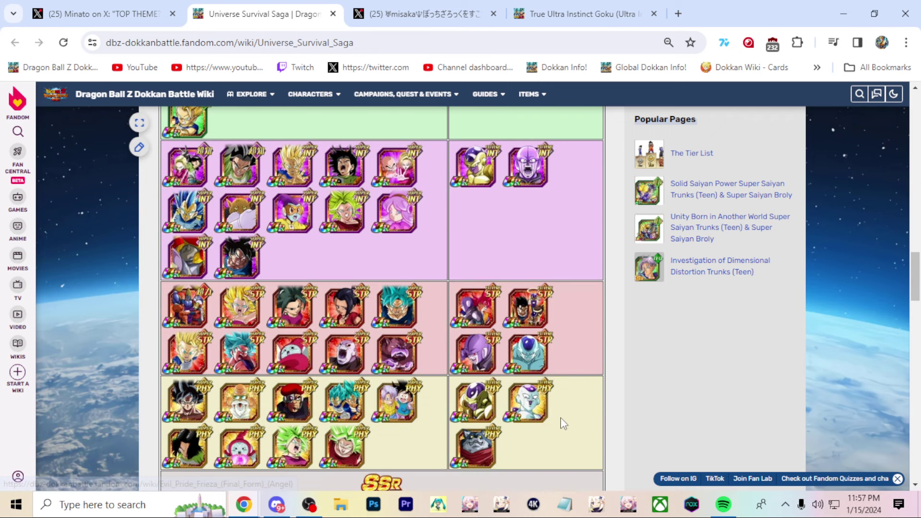
{"action": "scroll", "coordinate": [561, 417], "scroll_direction": "up", "scroll_amount": 3}
{"action": "scroll", "coordinate": [563, 411], "scroll_direction": "up", "scroll_amount": 3}
{"action": "scroll", "coordinate": [565, 403], "scroll_direction": "up", "scroll_amount": 3}
{"action": "scroll", "coordinate": [565, 404], "scroll_direction": "up", "scroll_amount": 3}
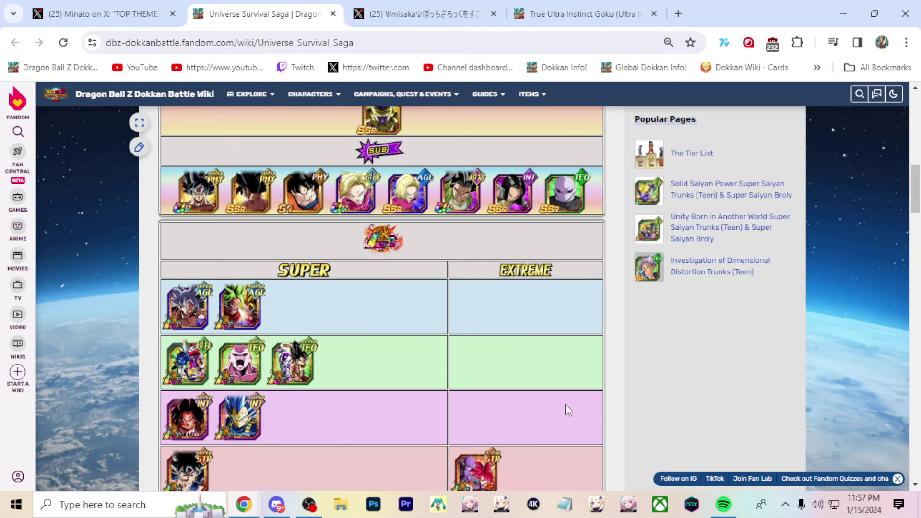
{"action": "scroll", "coordinate": [565, 404], "scroll_direction": "up", "scroll_amount": 2}
{"action": "scroll", "coordinate": [565, 404], "scroll_direction": "up", "scroll_amount": 1}
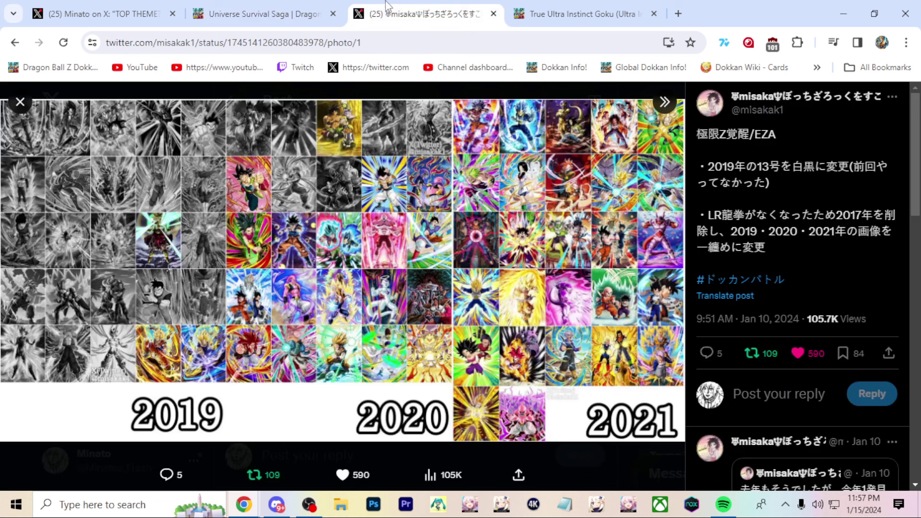
- Move misaka's collage post tab to second place and view the collage full-size
{"action": "left_click_drag", "start_coordinate": [425, 13], "coordinate": [266, 13]}
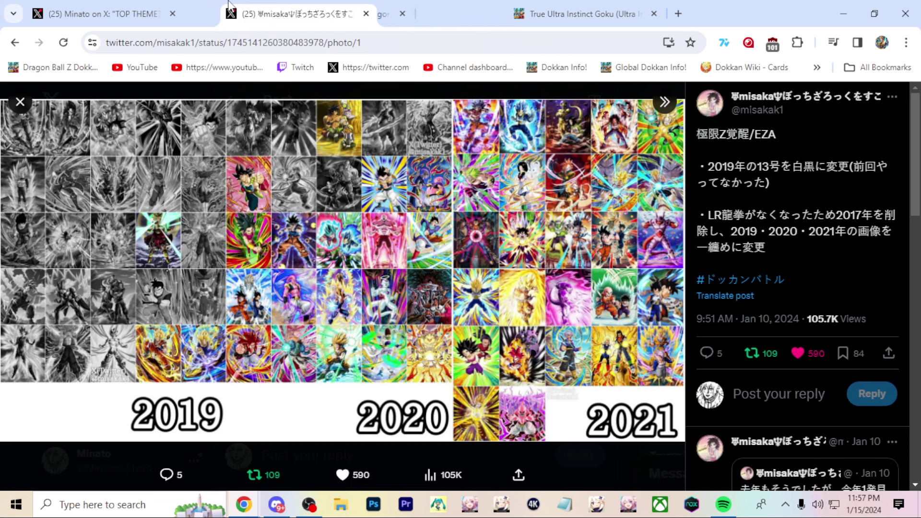
{"action": "left_click", "coordinate": [166, 12]}
{"action": "left_click", "coordinate": [242, 12]}
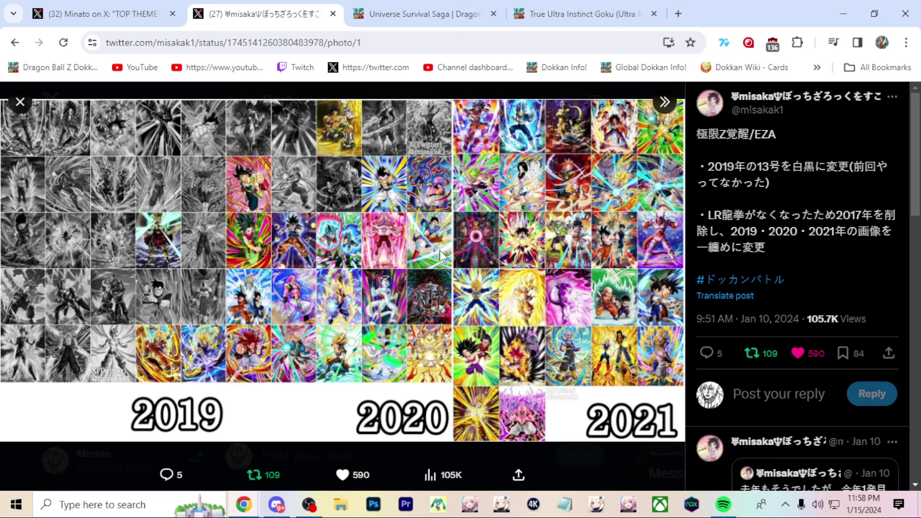
- Compare misaka's collage with the V Jump scan, then reopen the scan full-size
{"action": "left_click", "coordinate": [182, 15]}
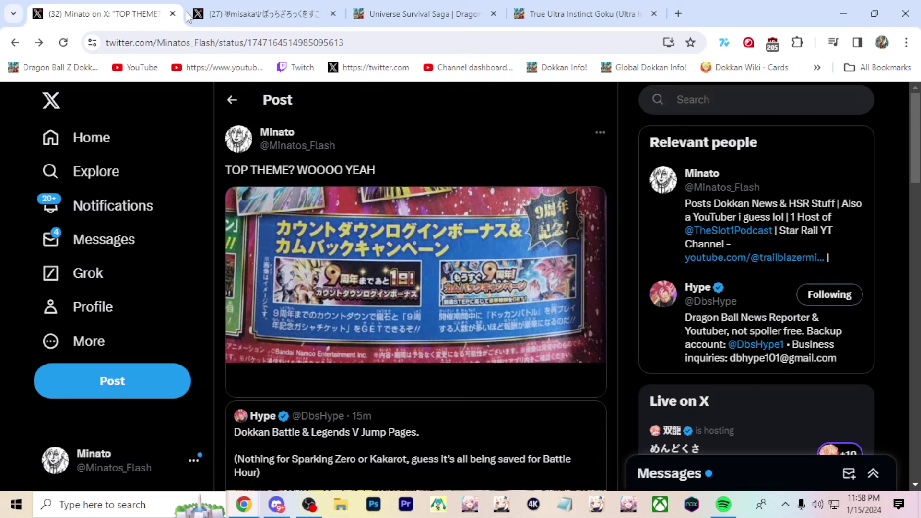
{"action": "key", "text": "alt+Tab"}
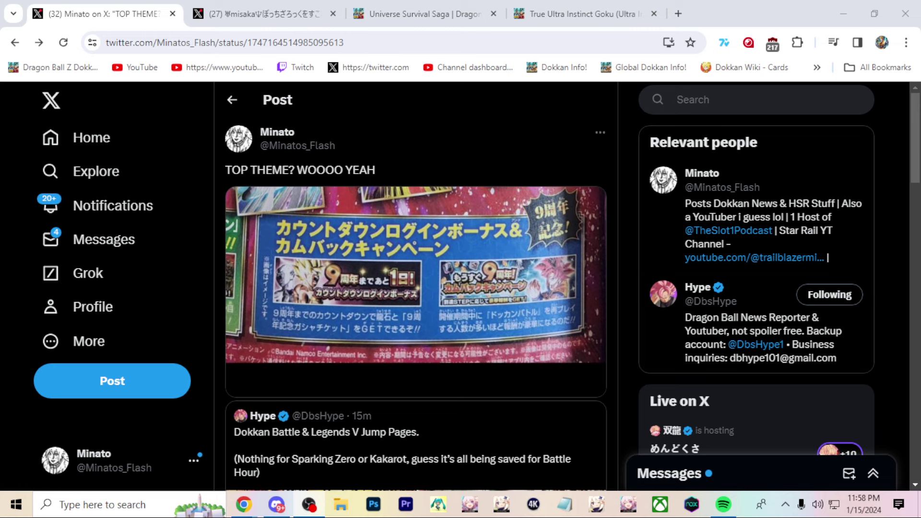
{"action": "left_click", "coordinate": [246, 17]}
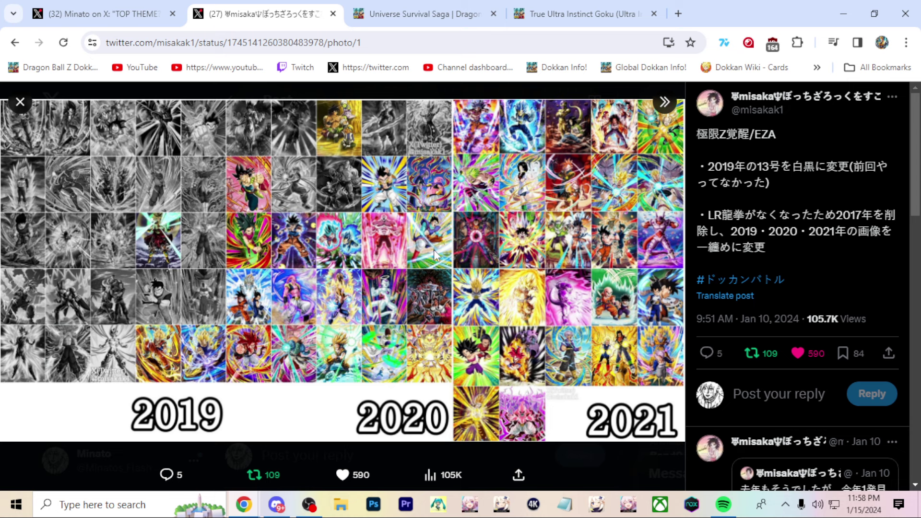
{"action": "left_click", "coordinate": [108, 13]}
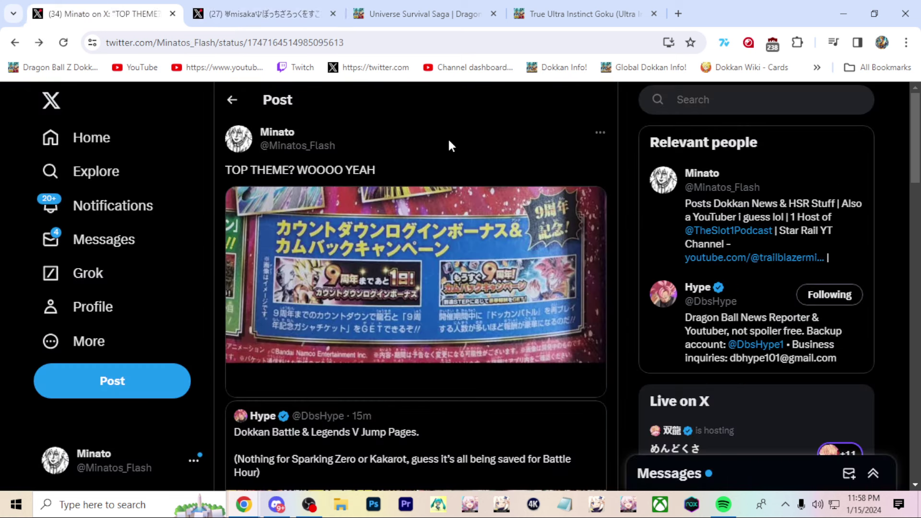
{"action": "left_click", "coordinate": [517, 274]}
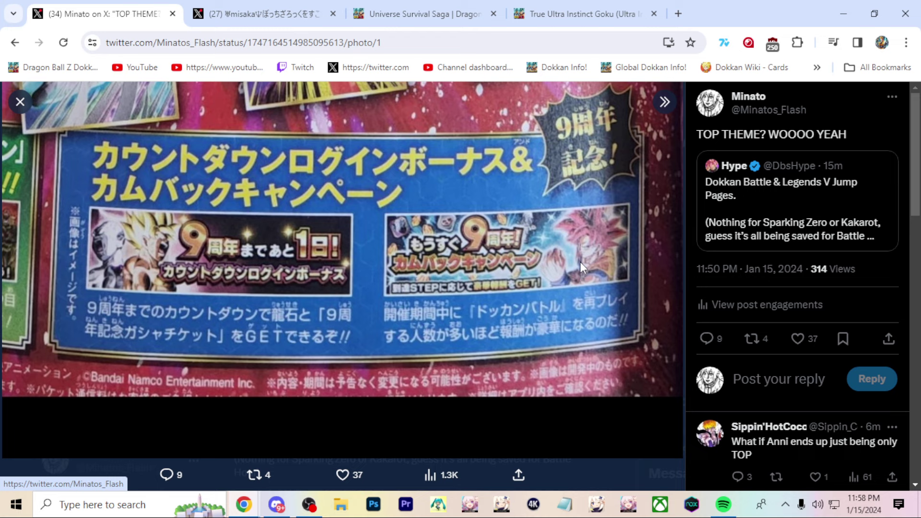
{"action": "left_click", "coordinate": [564, 466]}
{"action": "left_click", "coordinate": [424, 283]}
{"action": "left_click", "coordinate": [421, 13]}
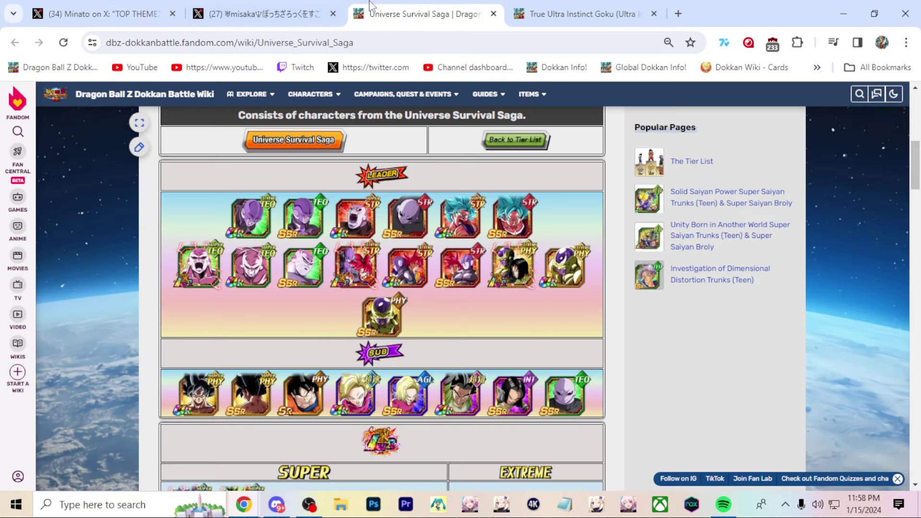
{"action": "scroll", "coordinate": [389, 243], "scroll_direction": "down", "scroll_amount": 3}
{"action": "scroll", "coordinate": [390, 242], "scroll_direction": "up", "scroll_amount": 2}
{"action": "middle_click", "coordinate": [389, 242]}
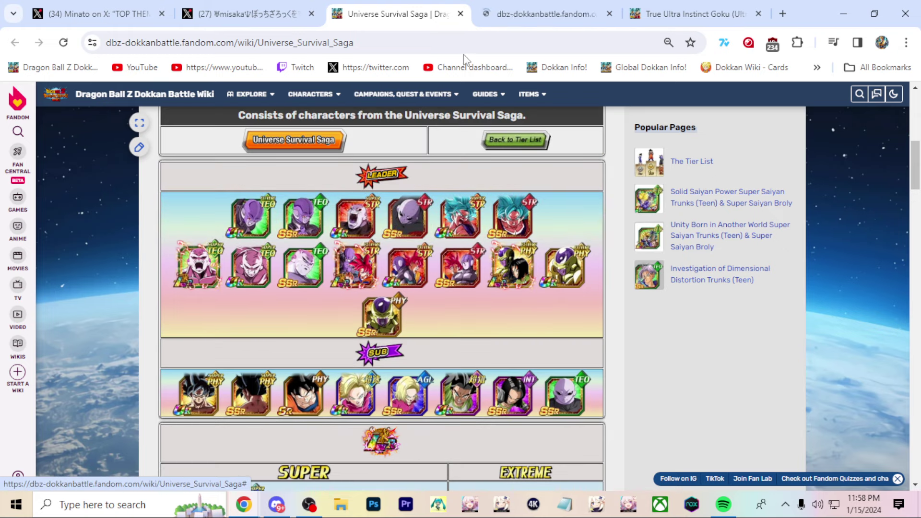
{"action": "mouse_move", "coordinate": [532, 13]}
{"action": "left_mouse_down"}
{"action": "mouse_move", "coordinate": [386, 5]}
{"action": "mouse_move", "coordinate": [238, 13]}
{"action": "left_mouse_up"}
{"action": "scroll", "coordinate": [434, 295], "scroll_direction": "down", "scroll_amount": 5}
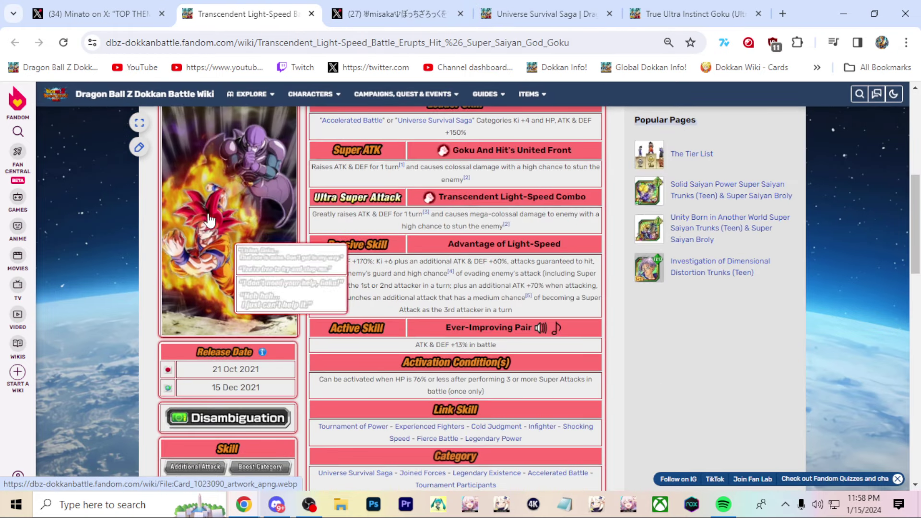
{"action": "scroll", "coordinate": [434, 294], "scroll_direction": "up", "scroll_amount": 1}
{"action": "key", "text": "ctrl+w"}
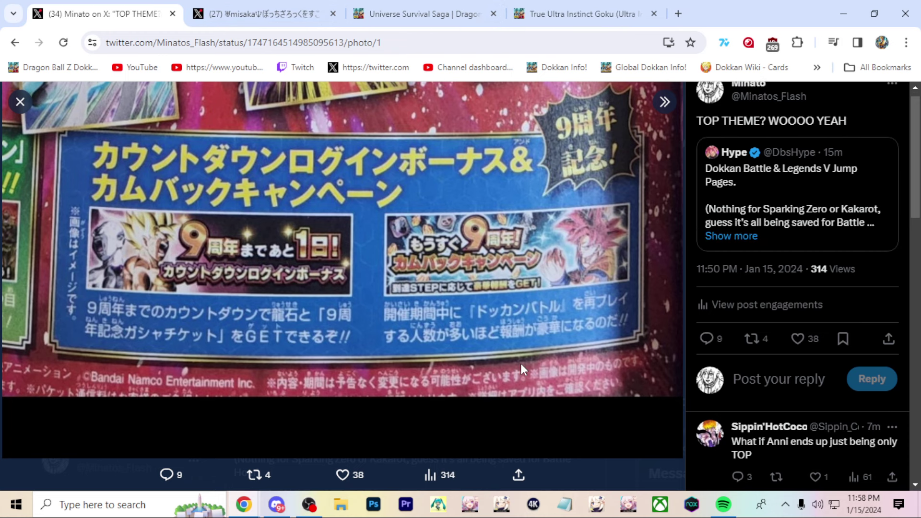
{"action": "left_click", "coordinate": [573, 453]}
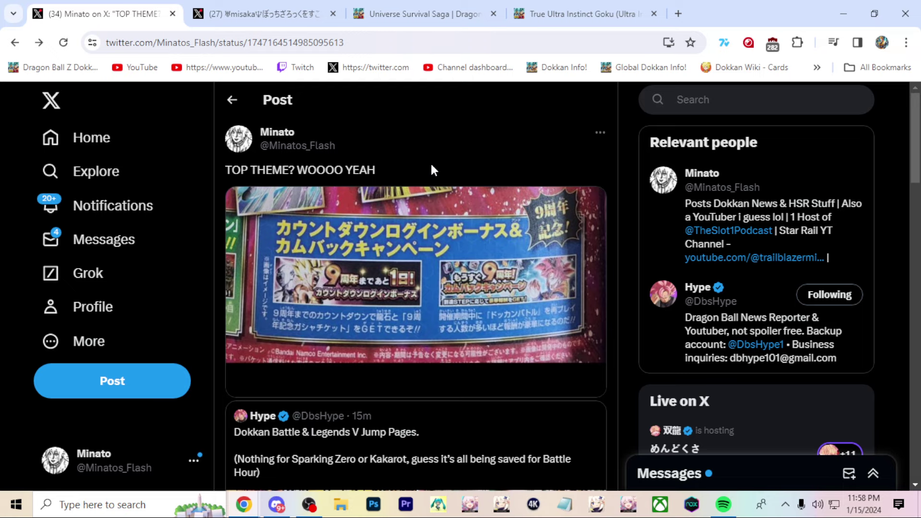
{"action": "left_click", "coordinate": [436, 248]}
- Open the wiki home in a third tab and go to the Japan campaigns list
{"action": "left_click", "coordinate": [425, 14]}
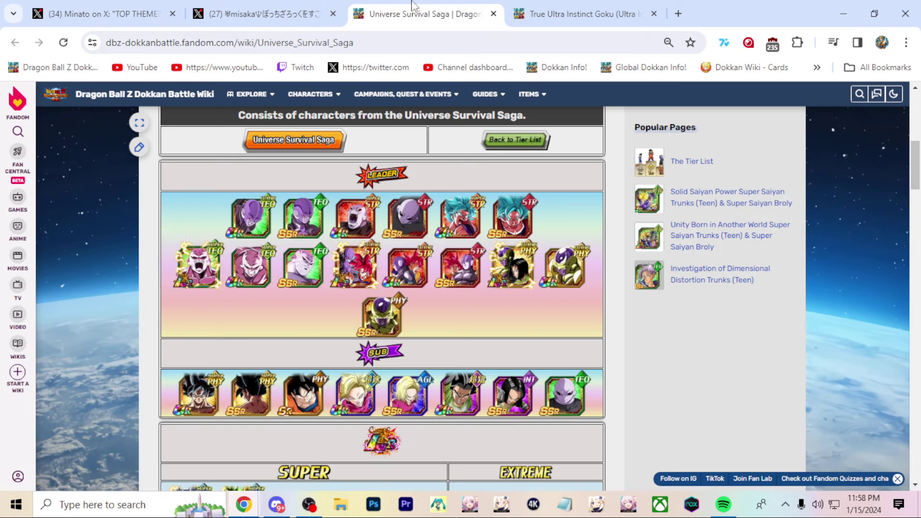
{"action": "middle_click", "coordinate": [43, 67]}
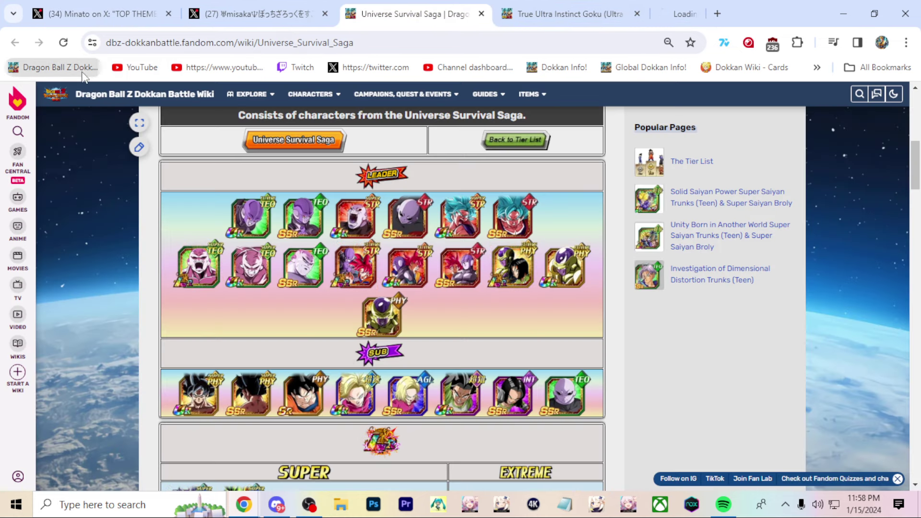
{"action": "left_click_drag", "start_coordinate": [705, 14], "coordinate": [389, 14]}
{"action": "scroll", "coordinate": [403, 180], "scroll_direction": "down", "scroll_amount": 3}
{"action": "scroll", "coordinate": [411, 216], "scroll_direction": "down", "scroll_amount": 4}
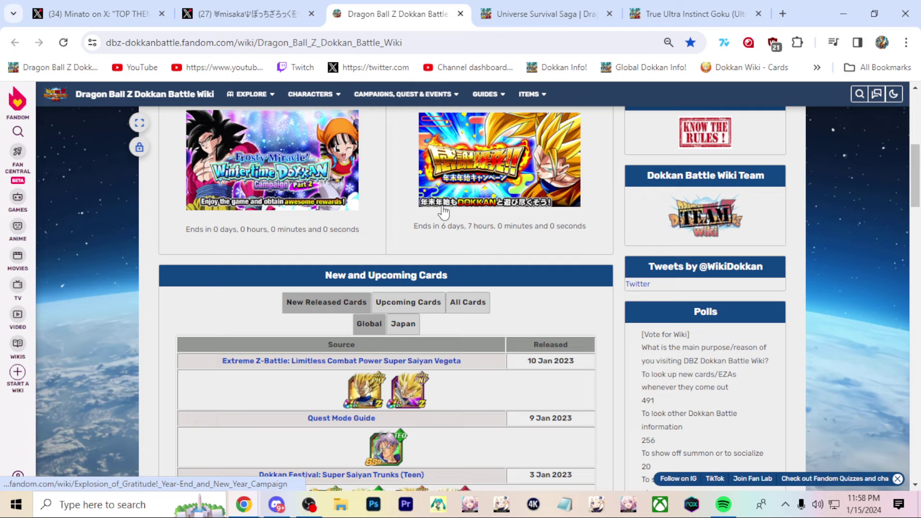
{"action": "scroll", "coordinate": [410, 259], "scroll_direction": "down", "scroll_amount": 2}
{"action": "scroll", "coordinate": [360, 177], "scroll_direction": "up", "scroll_amount": 9}
{"action": "mouse_move", "coordinate": [405, 175]}
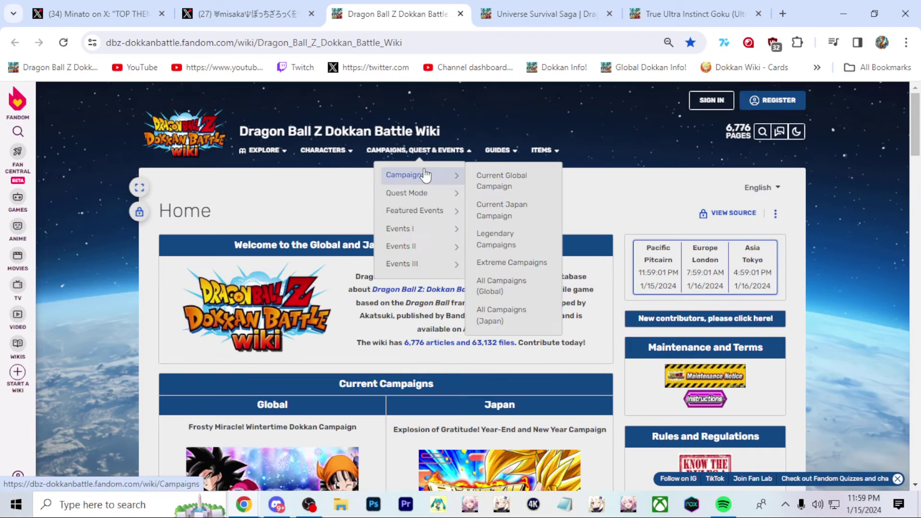
{"action": "left_click", "coordinate": [497, 317]}
{"action": "scroll", "coordinate": [390, 319], "scroll_direction": "down", "scroll_amount": 5}
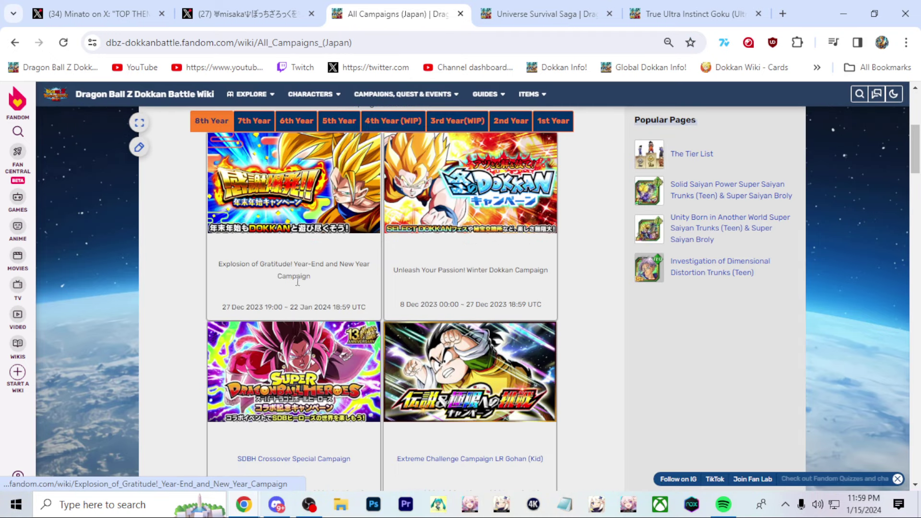
{"action": "scroll", "coordinate": [382, 317], "scroll_direction": "down", "scroll_amount": 3}
{"action": "scroll", "coordinate": [366, 307], "scroll_direction": "down", "scroll_amount": 3}
{"action": "scroll", "coordinate": [365, 308], "scroll_direction": "down", "scroll_amount": 3}
{"action": "scroll", "coordinate": [365, 317], "scroll_direction": "down", "scroll_amount": 3}
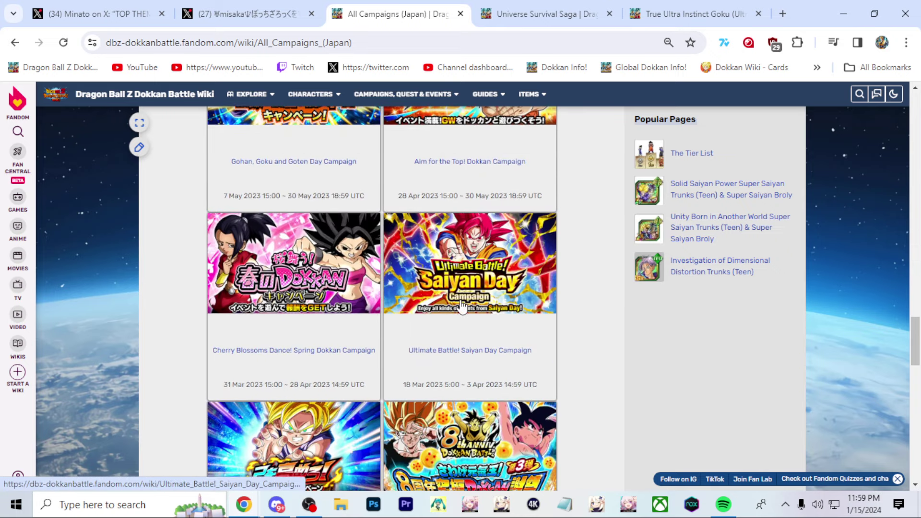
{"action": "scroll", "coordinate": [365, 324], "scroll_direction": "down", "scroll_amount": 3}
{"action": "scroll", "coordinate": [365, 335], "scroll_direction": "down", "scroll_amount": 2}
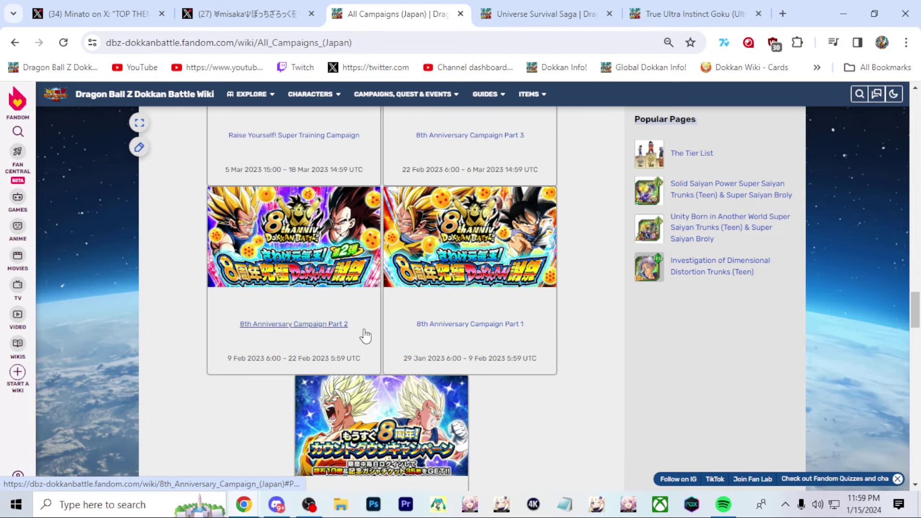
- Expand the 8th Anniversary Part 1 Comeback Campaign details to show its rewards table
{"action": "left_click", "coordinate": [454, 324]}
{"action": "left_click", "coordinate": [432, 193]}
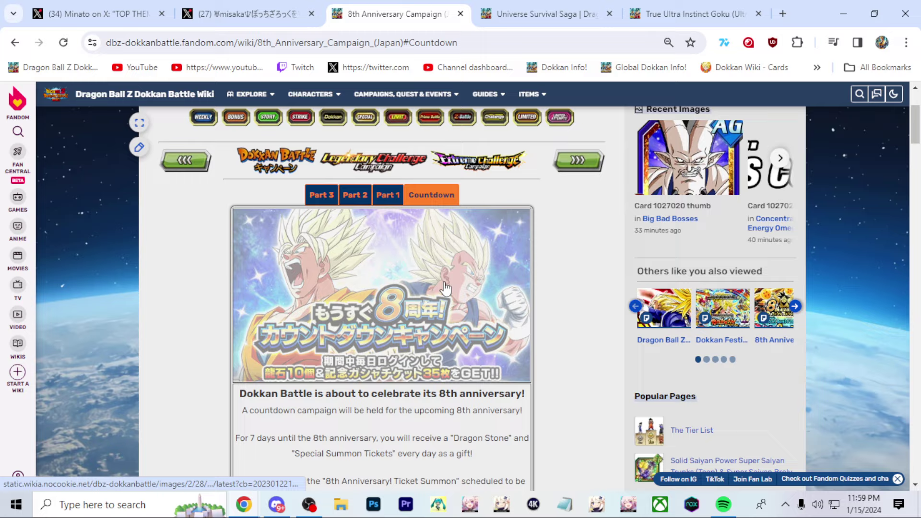
{"action": "scroll", "coordinate": [452, 293], "scroll_direction": "down", "scroll_amount": 3}
{"action": "scroll", "coordinate": [511, 293], "scroll_direction": "down", "scroll_amount": 4}
{"action": "scroll", "coordinate": [511, 294], "scroll_direction": "down", "scroll_amount": 2}
{"action": "scroll", "coordinate": [512, 288], "scroll_direction": "down", "scroll_amount": 2}
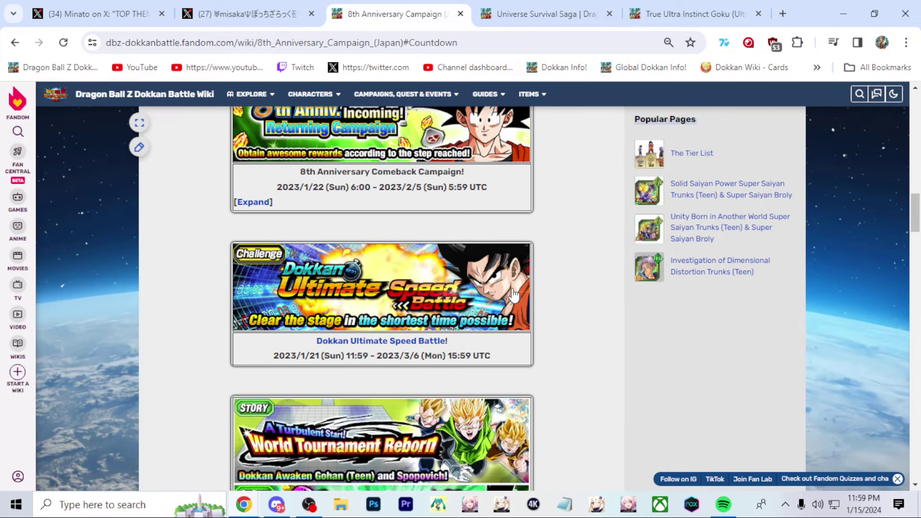
{"action": "scroll", "coordinate": [512, 292], "scroll_direction": "down", "scroll_amount": 4}
{"action": "scroll", "coordinate": [513, 295], "scroll_direction": "down", "scroll_amount": 5}
{"action": "scroll", "coordinate": [533, 289], "scroll_direction": "down", "scroll_amount": 5}
{"action": "scroll", "coordinate": [550, 283], "scroll_direction": "down", "scroll_amount": 4}
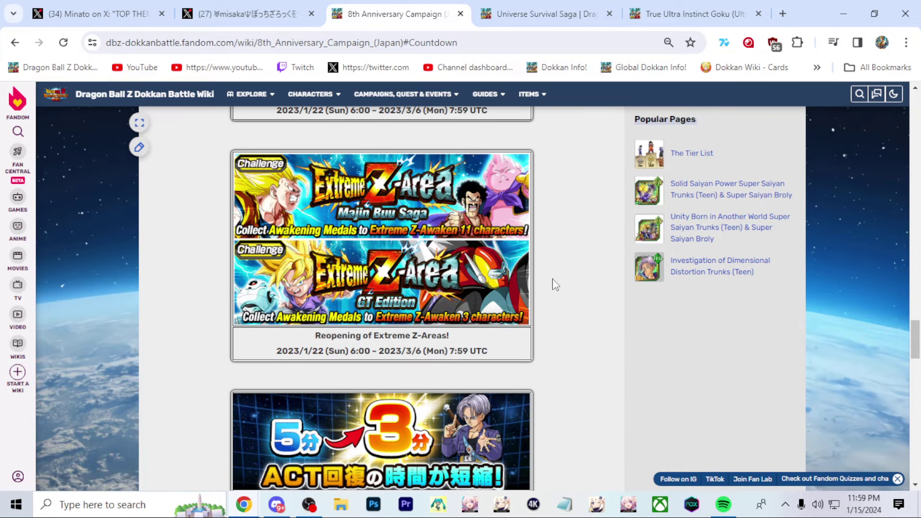
{"action": "scroll", "coordinate": [551, 284], "scroll_direction": "down", "scroll_amount": 3}
{"action": "scroll", "coordinate": [552, 284], "scroll_direction": "down", "scroll_amount": 3}
{"action": "scroll", "coordinate": [553, 284], "scroll_direction": "down", "scroll_amount": 4}
{"action": "scroll", "coordinate": [552, 285], "scroll_direction": "down", "scroll_amount": 2}
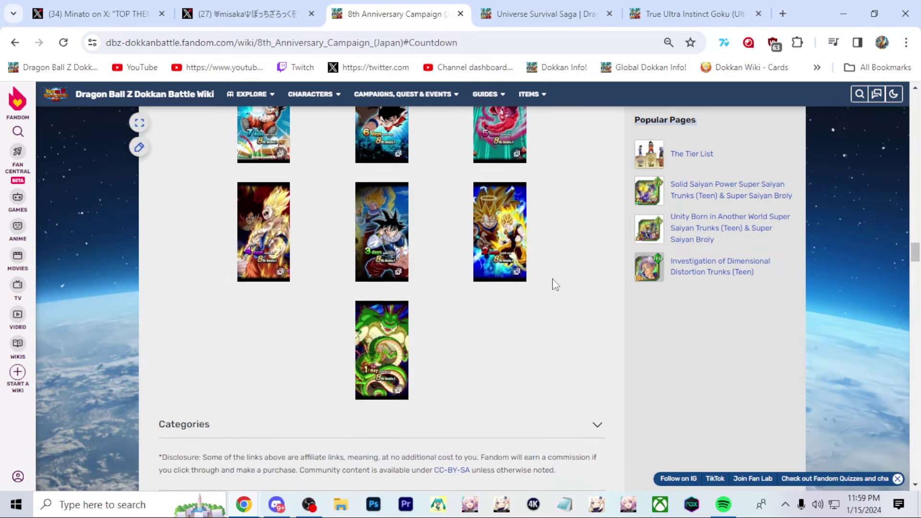
{"action": "scroll", "coordinate": [552, 284], "scroll_direction": "down", "scroll_amount": 1}
{"action": "scroll", "coordinate": [552, 284], "scroll_direction": "up", "scroll_amount": 8}
{"action": "scroll", "coordinate": [553, 285], "scroll_direction": "up", "scroll_amount": 6}
{"action": "scroll", "coordinate": [553, 284], "scroll_direction": "up", "scroll_amount": 6}
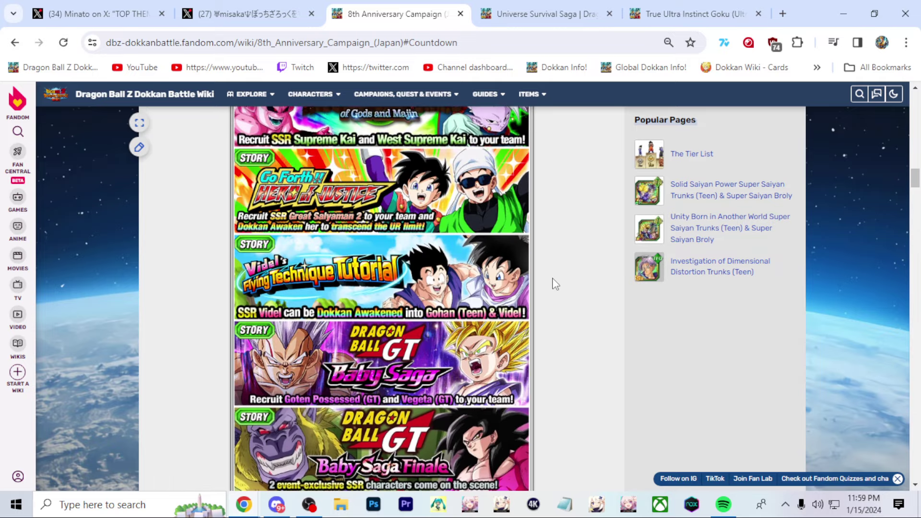
{"action": "scroll", "coordinate": [553, 284], "scroll_direction": "up", "scroll_amount": 6}
{"action": "scroll", "coordinate": [553, 285], "scroll_direction": "up", "scroll_amount": 5}
{"action": "scroll", "coordinate": [553, 284], "scroll_direction": "up", "scroll_amount": 4}
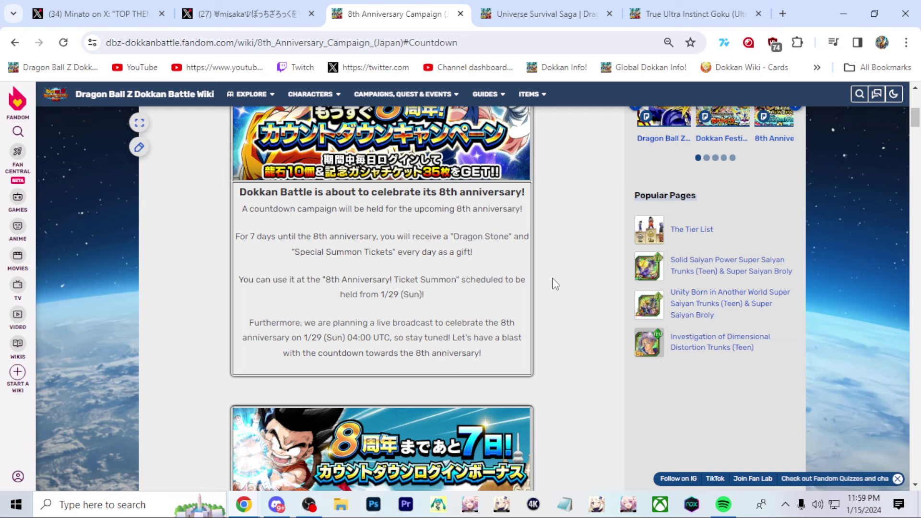
{"action": "scroll", "coordinate": [554, 283], "scroll_direction": "down", "scroll_amount": 2}
{"action": "scroll", "coordinate": [554, 283], "scroll_direction": "up", "scroll_amount": 5}
{"action": "scroll", "coordinate": [554, 283], "scroll_direction": "up", "scroll_amount": 1}
{"action": "scroll", "coordinate": [554, 283], "scroll_direction": "down", "scroll_amount": 7}
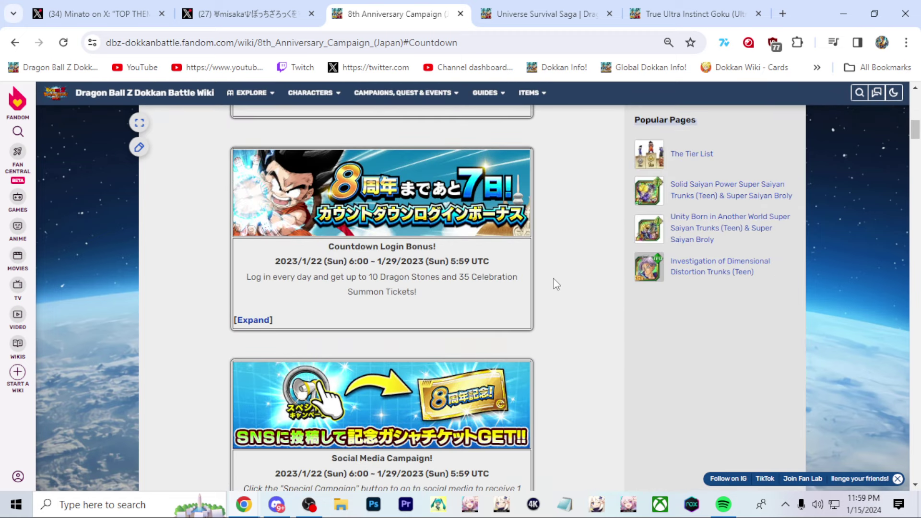
{"action": "scroll", "coordinate": [554, 283], "scroll_direction": "down", "scroll_amount": 4}
{"action": "scroll", "coordinate": [554, 283], "scroll_direction": "down", "scroll_amount": 4}
{"action": "scroll", "coordinate": [553, 283], "scroll_direction": "up", "scroll_amount": 3}
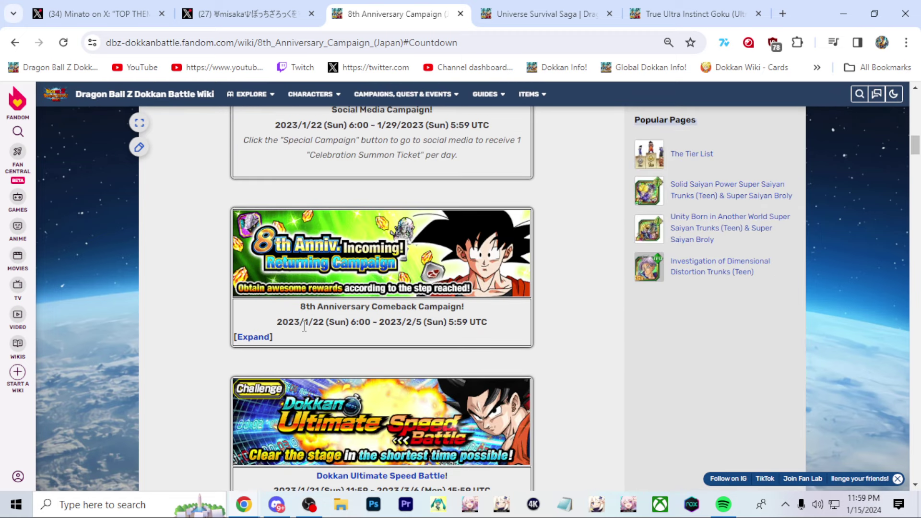
{"action": "left_click", "coordinate": [252, 337]}
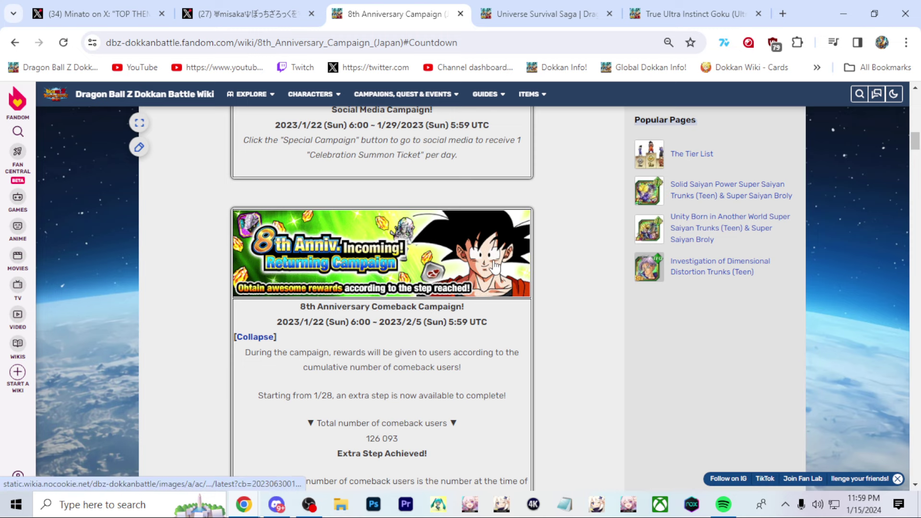
{"action": "scroll", "coordinate": [533, 337], "scroll_direction": "down", "scroll_amount": 4}
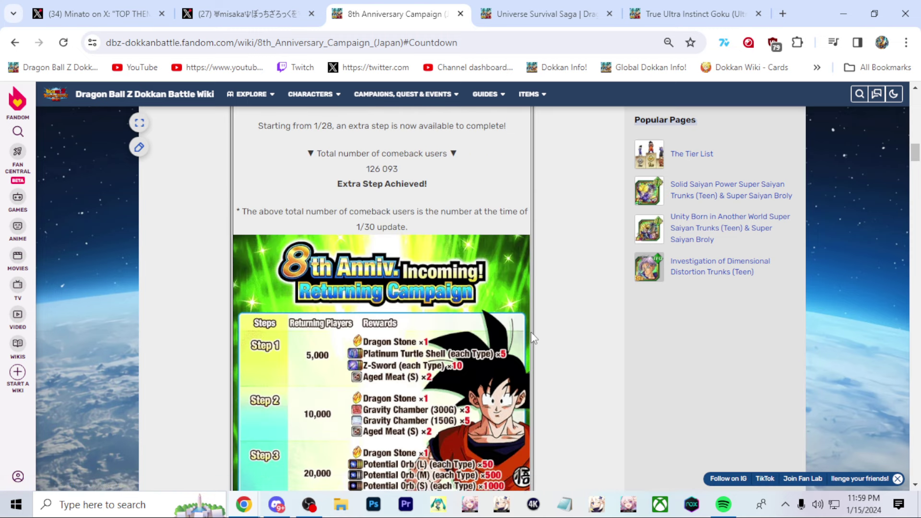
{"action": "scroll", "coordinate": [532, 337], "scroll_direction": "up", "scroll_amount": 4}
{"action": "scroll", "coordinate": [523, 329], "scroll_direction": "down", "scroll_amount": 3}
- Return to the V Jump scan post and check who engaged with it
{"action": "key", "text": "ctrl+shift+Tab"}
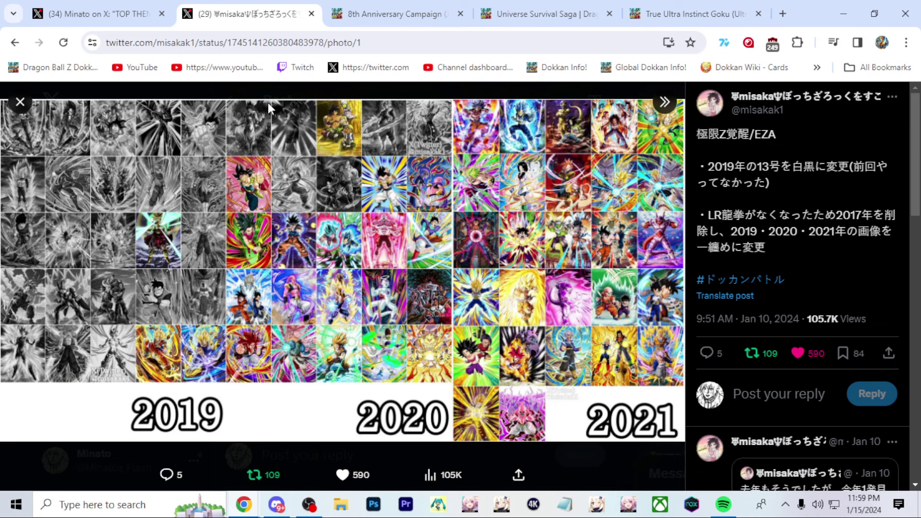
{"action": "key", "text": "ctrl+shift+Tab"}
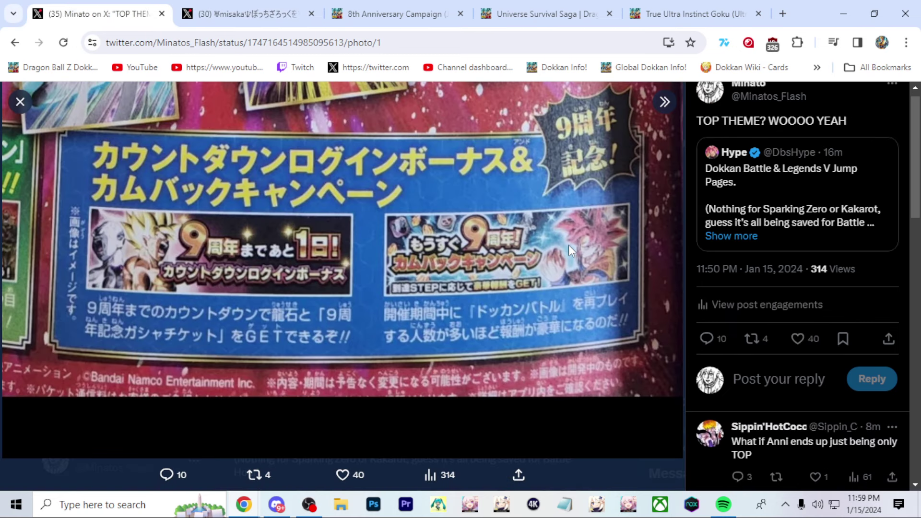
{"action": "left_click", "coordinate": [603, 416]}
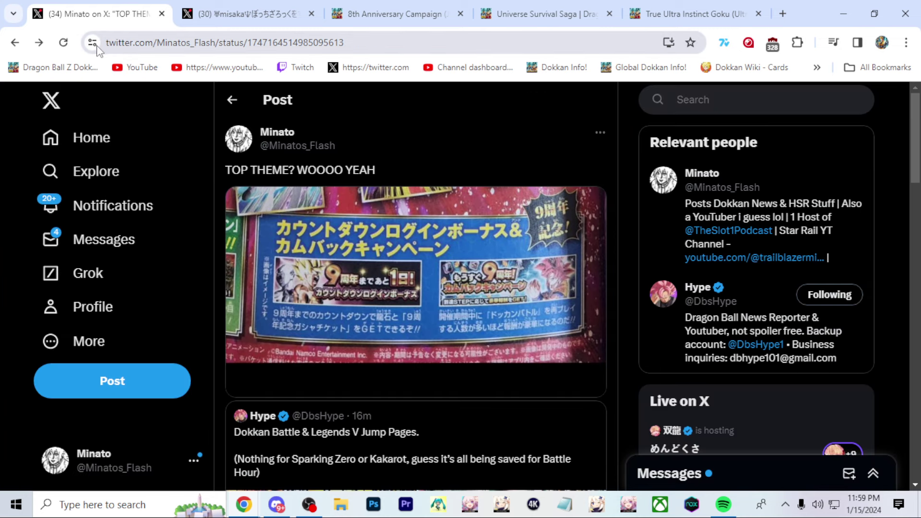
{"action": "left_click", "coordinate": [63, 42]}
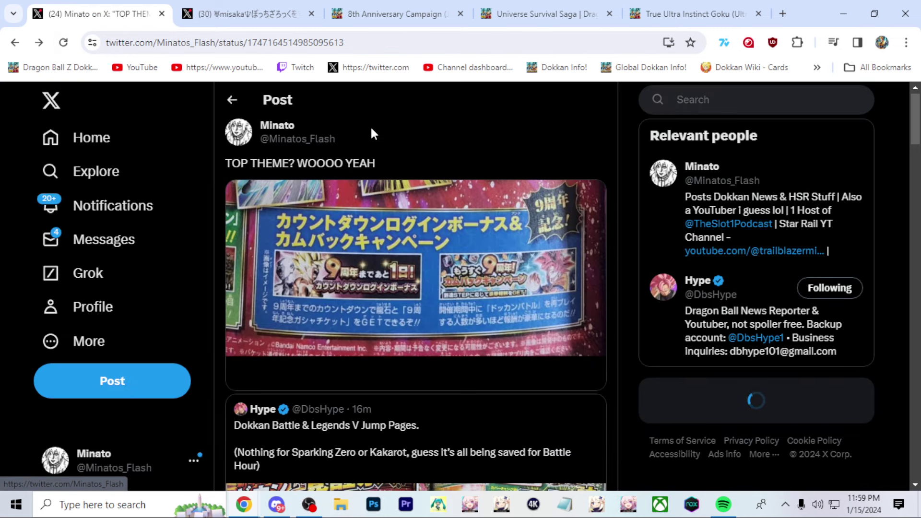
{"action": "scroll", "coordinate": [404, 207], "scroll_direction": "down", "scroll_amount": 3}
{"action": "scroll", "coordinate": [405, 208], "scroll_direction": "down", "scroll_amount": 2}
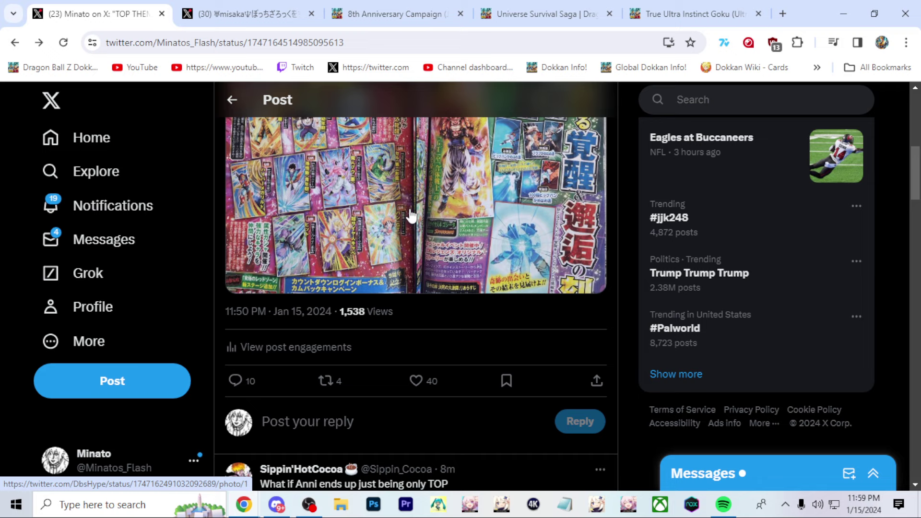
{"action": "left_click", "coordinate": [365, 353]}
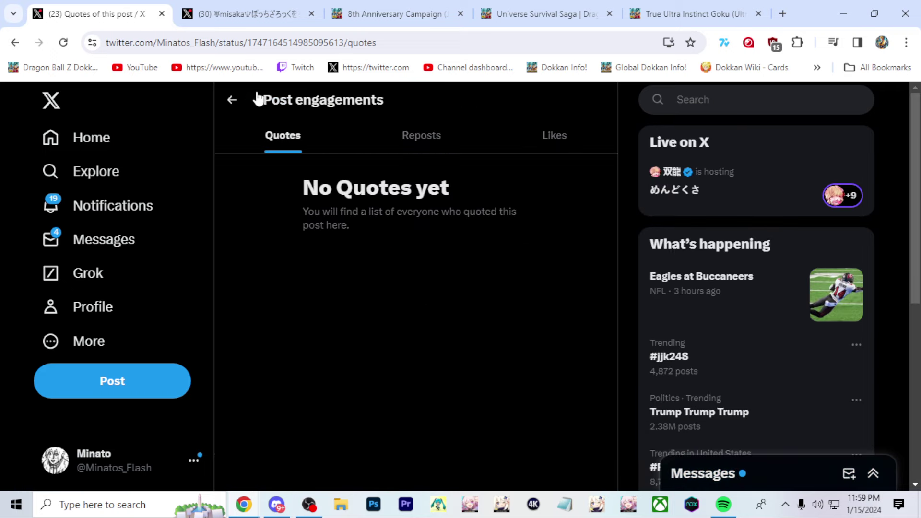
{"action": "left_click", "coordinate": [232, 100]}
{"action": "scroll", "coordinate": [358, 238], "scroll_direction": "down", "scroll_amount": 4}
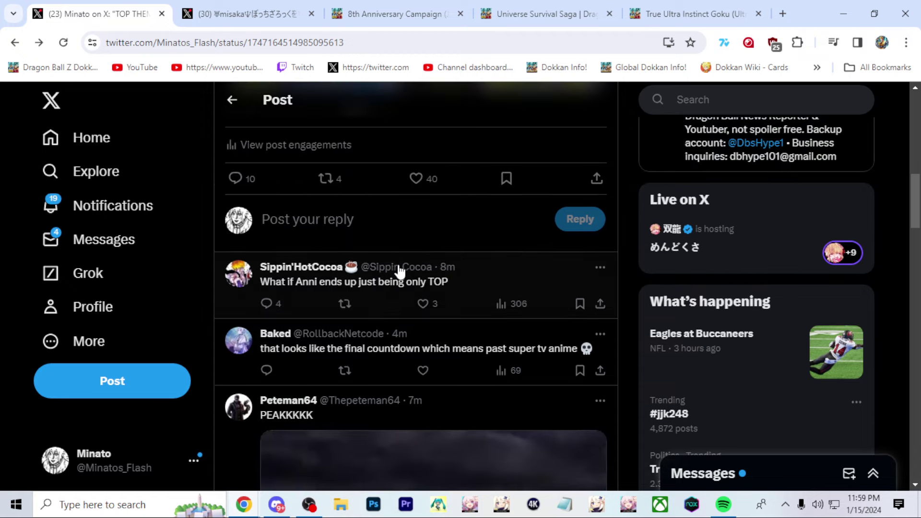
- Open the final-countdown reply as its own post and select its text
{"action": "left_click", "coordinate": [392, 356]}
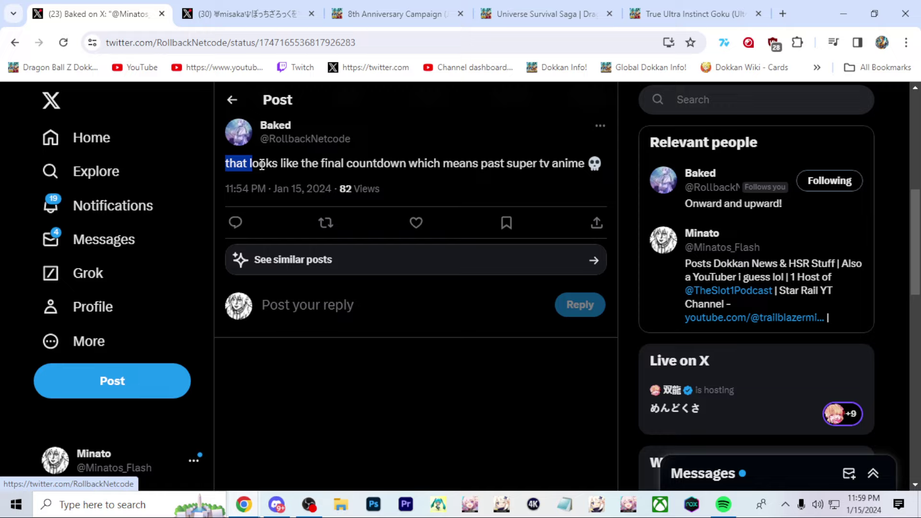
{"action": "left_click_drag", "start_coordinate": [261, 164], "coordinate": [474, 189]}
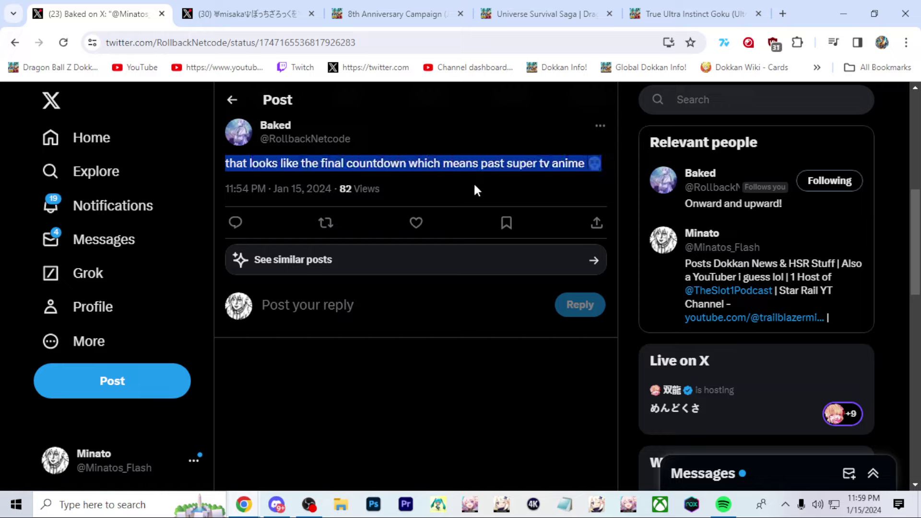
{"action": "left_click", "coordinate": [473, 186]}
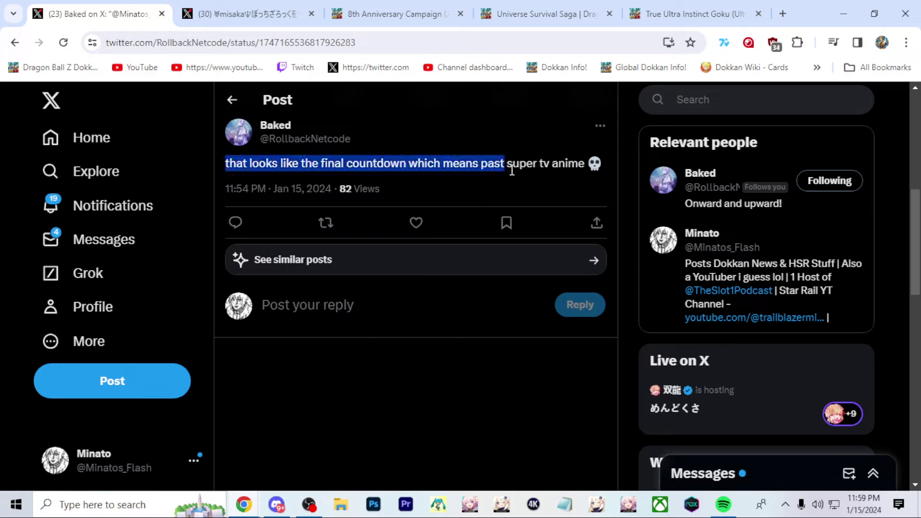
{"action": "left_click_drag", "start_coordinate": [220, 172], "coordinate": [568, 170]}
{"action": "left_click", "coordinate": [520, 184]}
{"action": "left_click", "coordinate": [384, 13]}
{"action": "scroll", "coordinate": [539, 196], "scroll_direction": "up", "scroll_amount": 2}
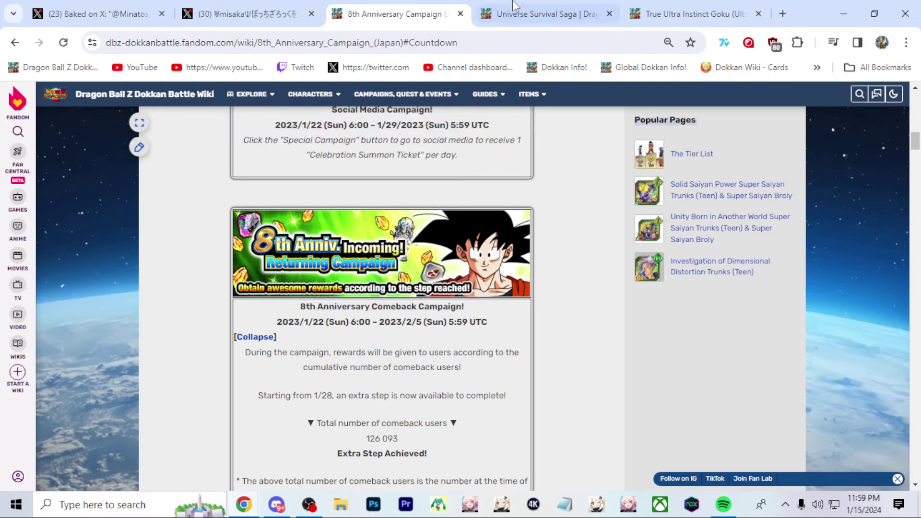
- Move the True Ultra Instinct Goku tab ahead of the other wiki tabs and view it
{"action": "left_click", "coordinate": [504, 14]}
{"action": "left_click_drag", "start_coordinate": [677, 13], "coordinate": [403, 13]}
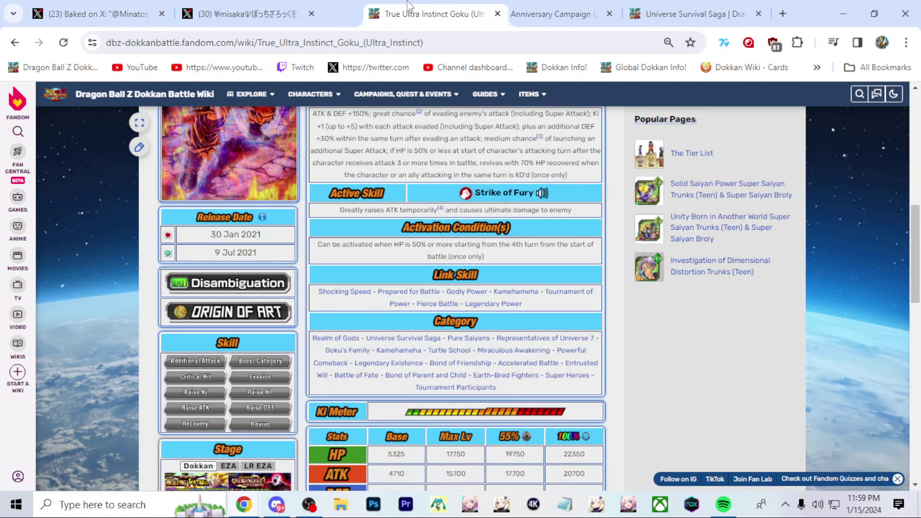
{"action": "left_click_drag", "start_coordinate": [650, 13], "coordinate": [497, 13]}
{"action": "left_click", "coordinate": [395, 13]}
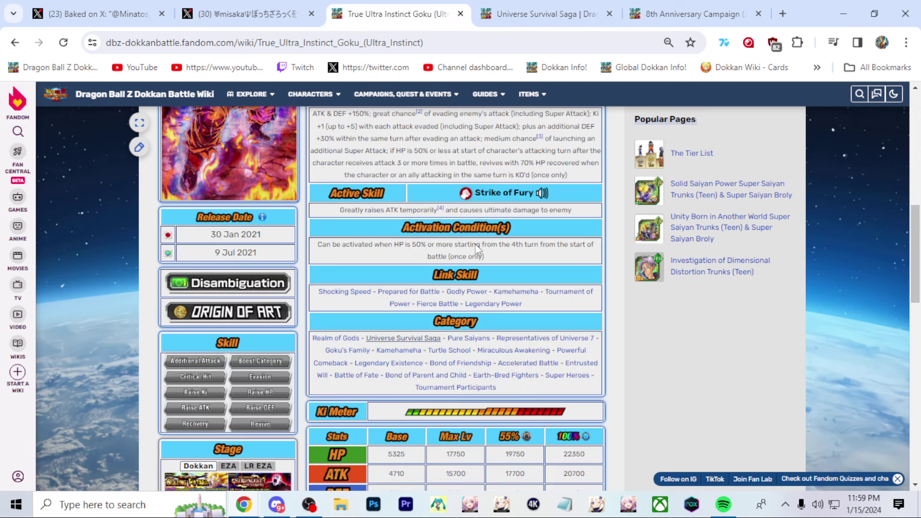
{"action": "scroll", "coordinate": [491, 315], "scroll_direction": "up", "scroll_amount": 2}
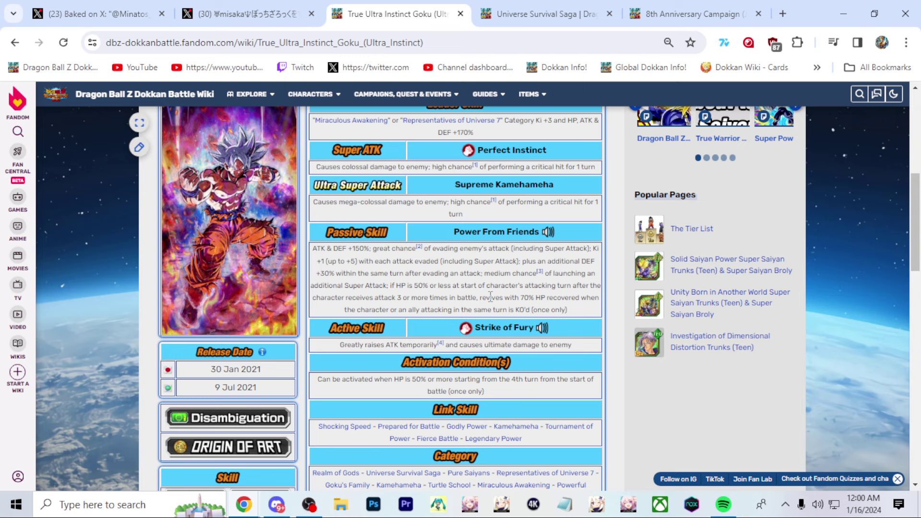
{"action": "scroll", "coordinate": [492, 297], "scroll_direction": "up", "scroll_amount": 1}
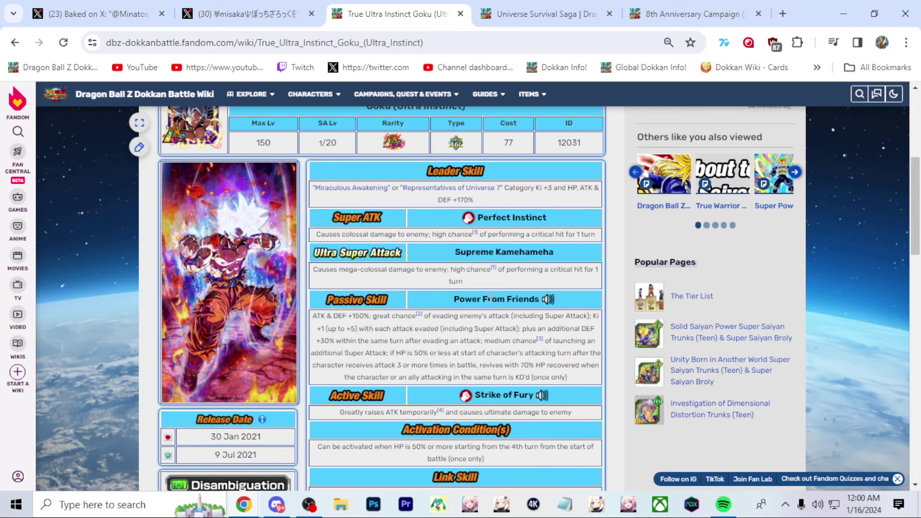
{"action": "left_click", "coordinate": [254, 6]}
- Reread the final-countdown reply and view its V Jump scan full size
{"action": "left_click", "coordinate": [94, 13]}
{"action": "scroll", "coordinate": [369, 288], "scroll_direction": "up", "scroll_amount": 2}
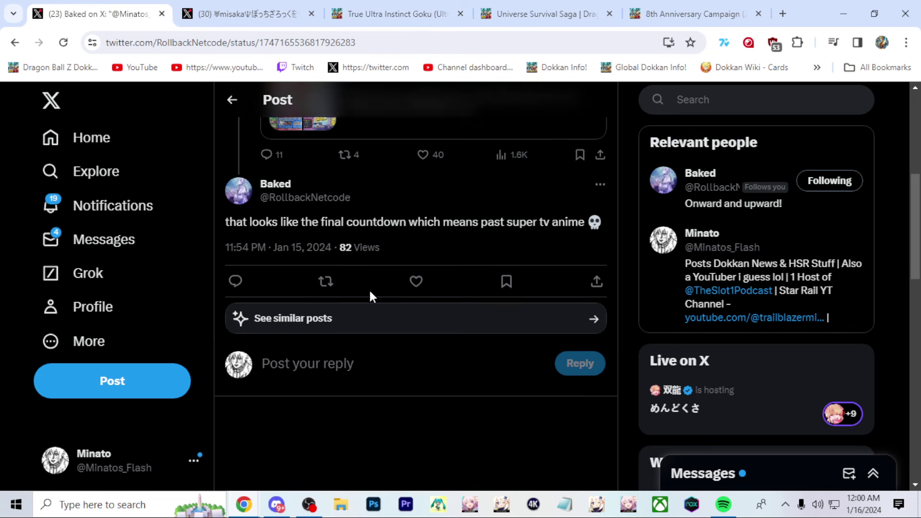
{"action": "left_click_drag", "start_coordinate": [237, 231], "coordinate": [575, 229]}
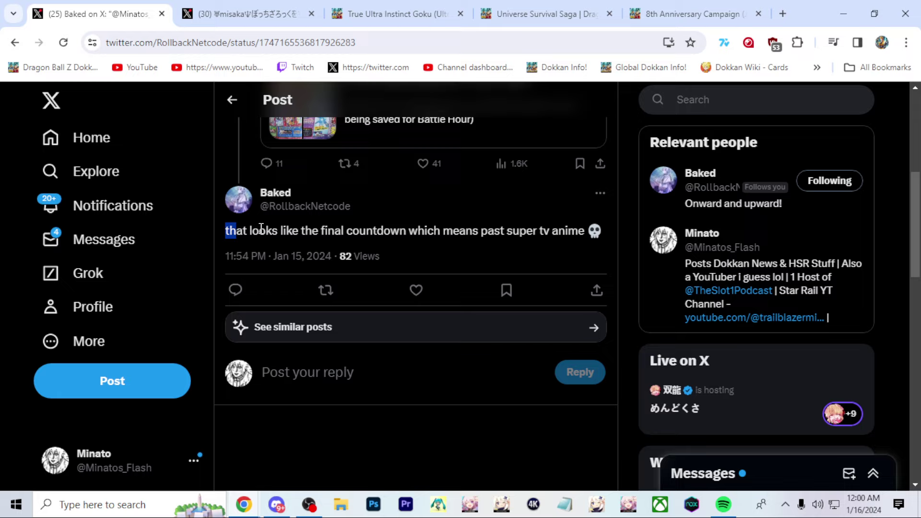
{"action": "left_click", "coordinate": [543, 242]}
{"action": "scroll", "coordinate": [540, 247], "scroll_direction": "up", "scroll_amount": 3}
{"action": "scroll", "coordinate": [530, 247], "scroll_direction": "up", "scroll_amount": 2}
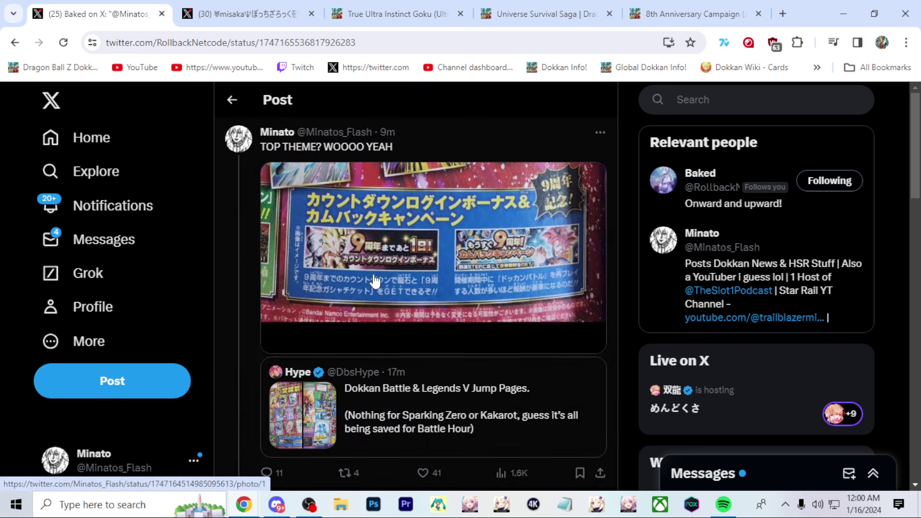
{"action": "left_click", "coordinate": [437, 255]}
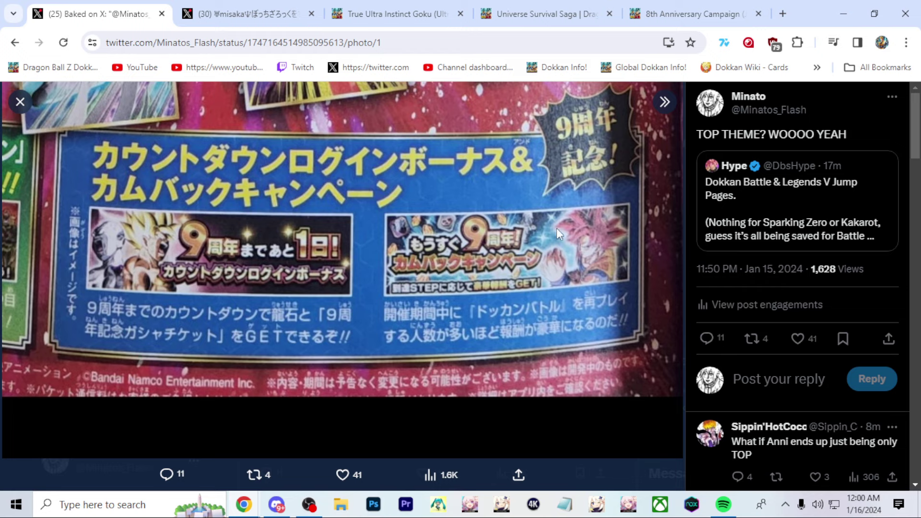
{"action": "left_click", "coordinate": [586, 473]}
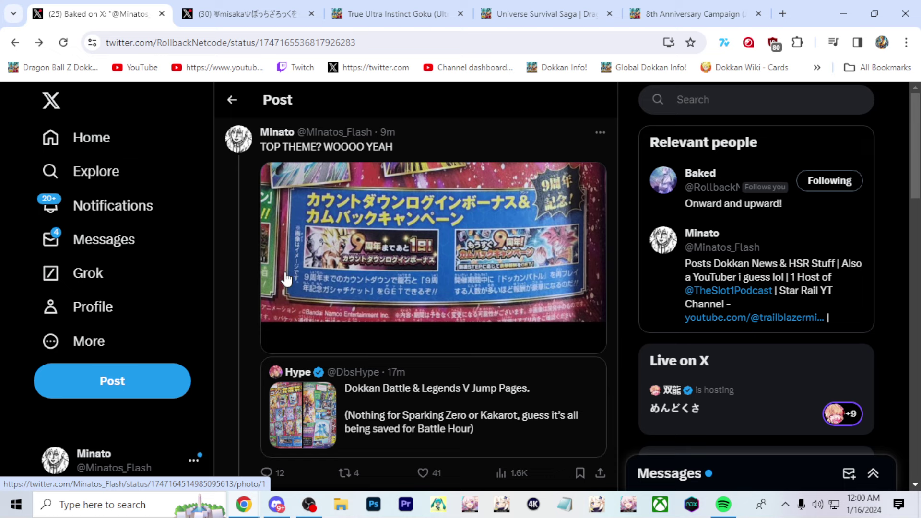
- Open Minato's scan post, with Hype's quoted V Jump pages post in a new tab
{"action": "left_click", "coordinate": [246, 274]}
{"action": "scroll", "coordinate": [496, 328], "scroll_direction": "down", "scroll_amount": 1}
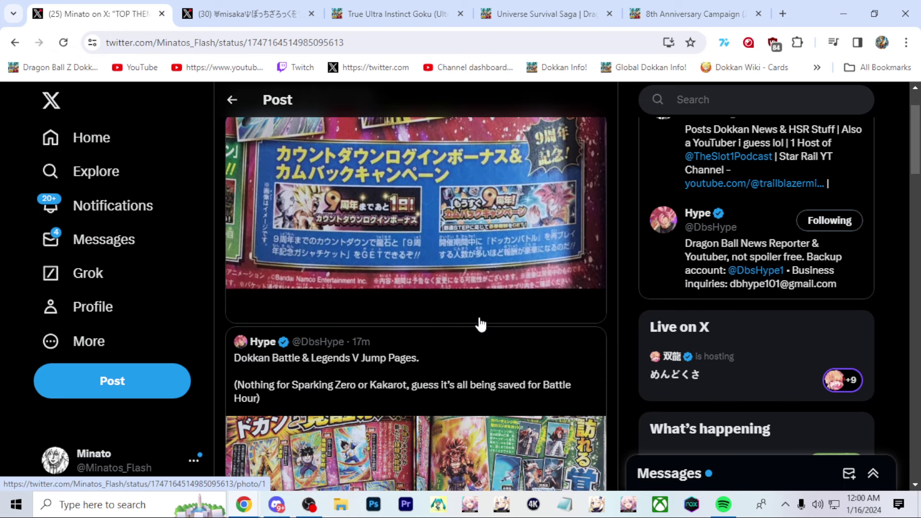
{"action": "scroll", "coordinate": [482, 324], "scroll_direction": "down", "scroll_amount": 1}
{"action": "middle_click", "coordinate": [446, 308]}
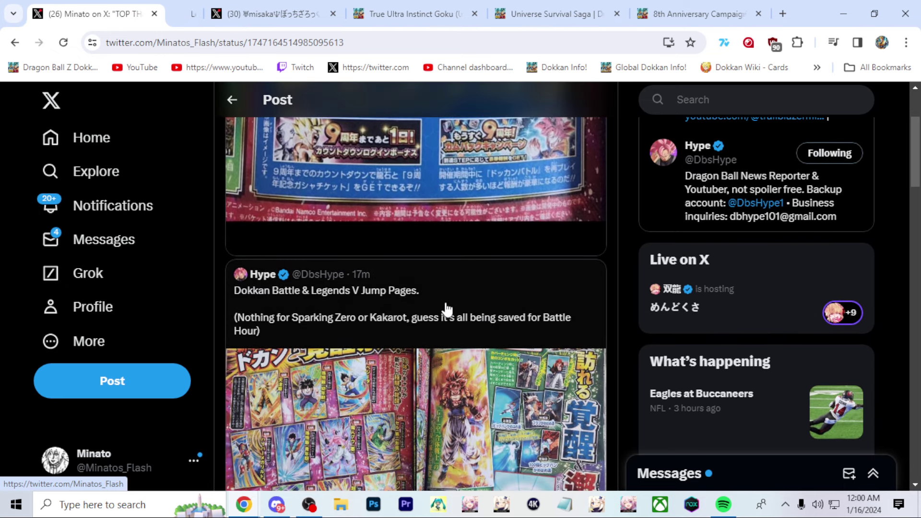
{"action": "scroll", "coordinate": [421, 337], "scroll_direction": "down", "scroll_amount": 1}
{"action": "scroll", "coordinate": [427, 340], "scroll_direction": "down", "scroll_amount": 1}
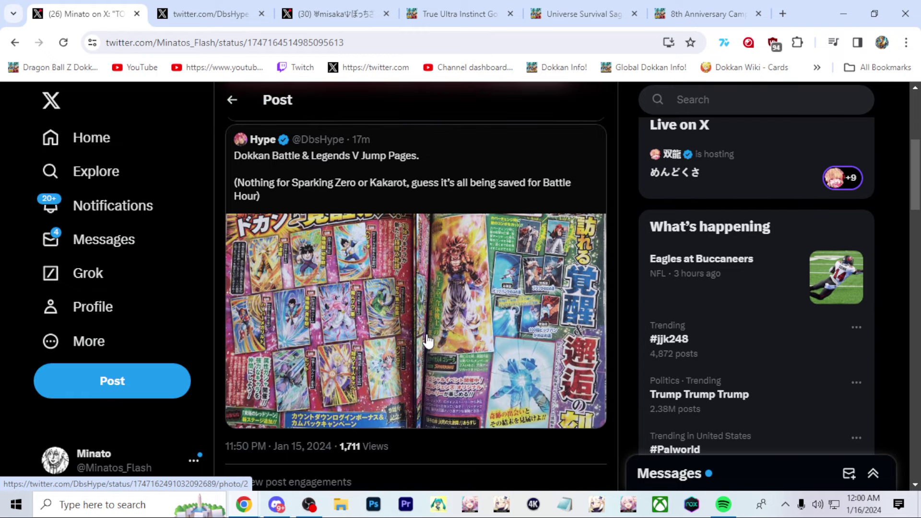
{"action": "scroll", "coordinate": [429, 338], "scroll_direction": "down", "scroll_amount": 2}
{"action": "scroll", "coordinate": [431, 339], "scroll_direction": "down", "scroll_amount": 1}
{"action": "scroll", "coordinate": [432, 339], "scroll_direction": "down", "scroll_amount": 4}
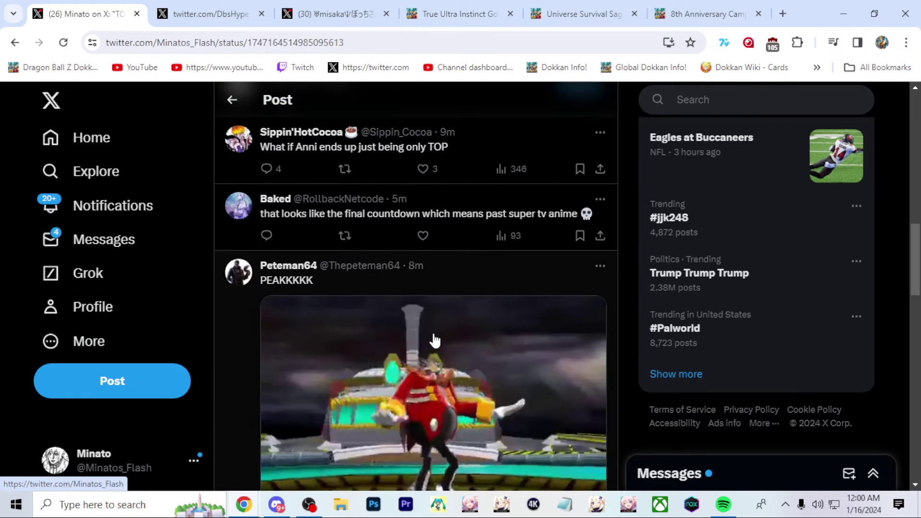
{"action": "scroll", "coordinate": [402, 337], "scroll_direction": "down", "scroll_amount": 3}
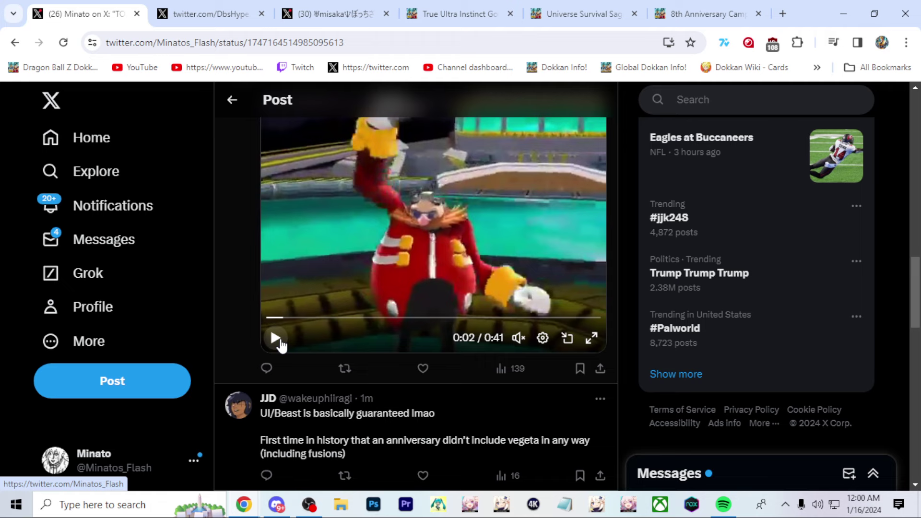
{"action": "scroll", "coordinate": [316, 345], "scroll_direction": "down", "scroll_amount": 2}
{"action": "scroll", "coordinate": [504, 302], "scroll_direction": "down", "scroll_amount": 2}
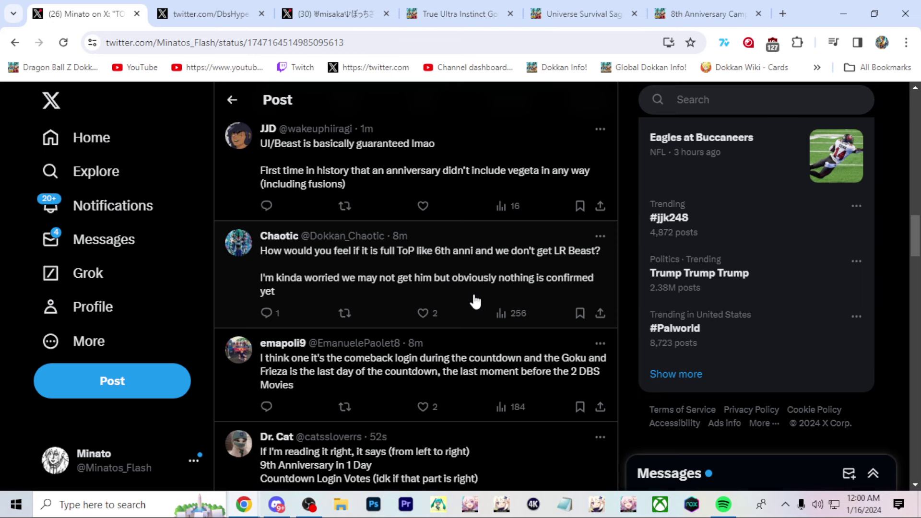
{"action": "left_click", "coordinate": [202, 13]}
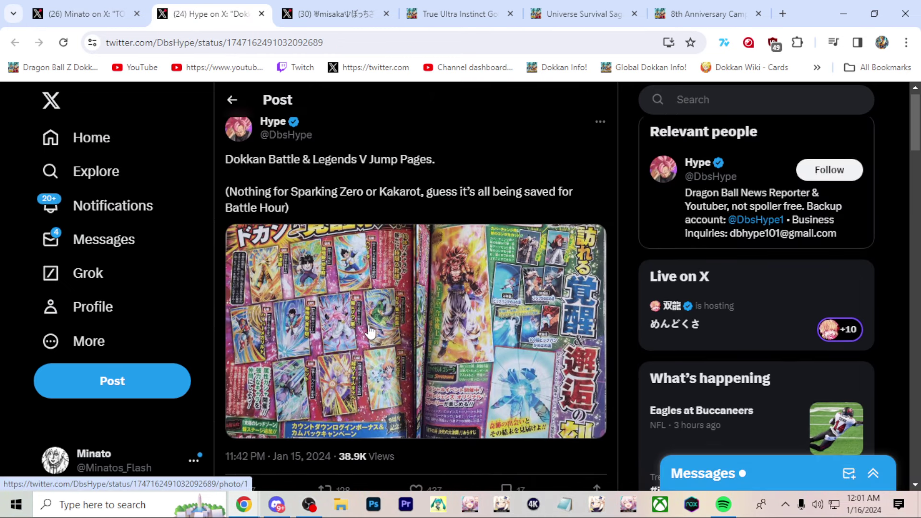
{"action": "scroll", "coordinate": [368, 331], "scroll_direction": "down", "scroll_amount": 1}
{"action": "scroll", "coordinate": [369, 330], "scroll_direction": "up", "scroll_amount": 1}
- Switch from Hype's post back to the replies under Minato's post
{"action": "key", "text": "ctrl+shift+Tab"}
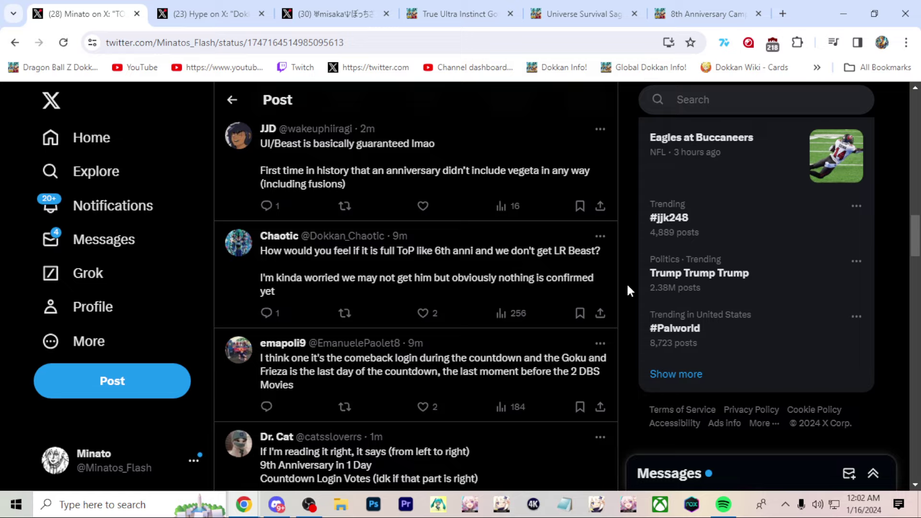
{"action": "scroll", "coordinate": [604, 289], "scroll_direction": "down", "scroll_amount": 1}
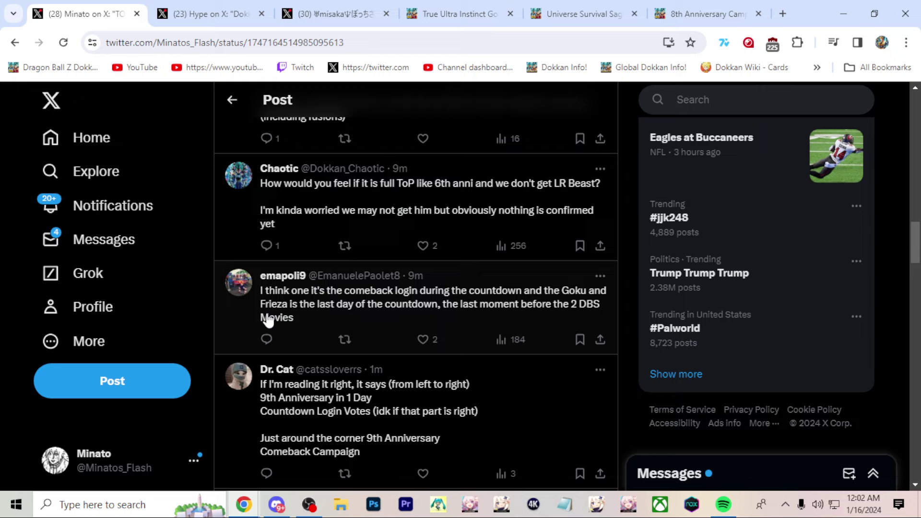
{"action": "left_click_drag", "start_coordinate": [446, 311], "coordinate": [469, 329]}
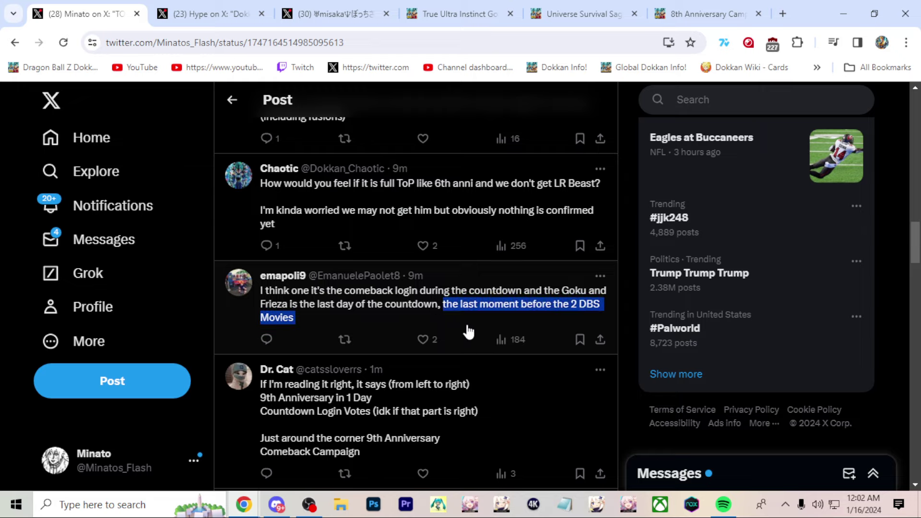
- Load the remaining replies under Minato's post, then move toward the Dokkan wiki tab
{"action": "left_click", "coordinate": [629, 302]}
{"action": "scroll", "coordinate": [584, 318], "scroll_direction": "down", "scroll_amount": 2}
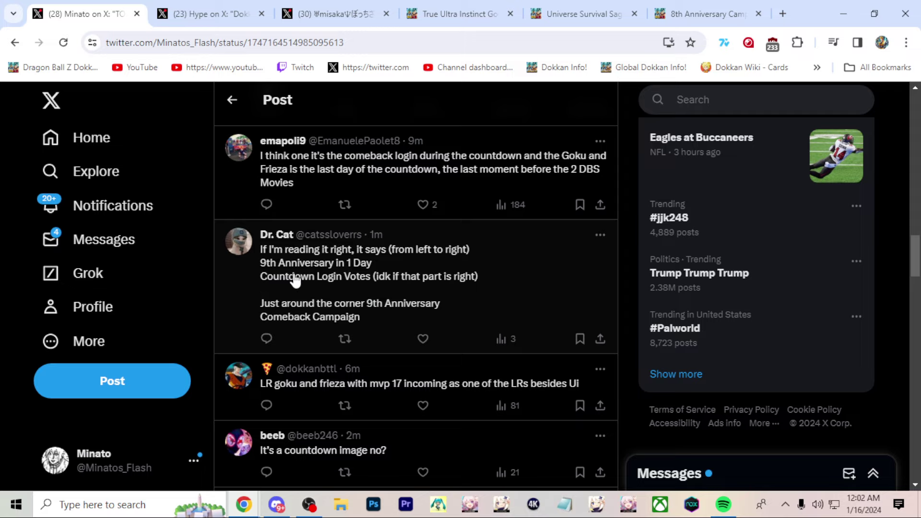
{"action": "scroll", "coordinate": [496, 287], "scroll_direction": "down", "scroll_amount": 2}
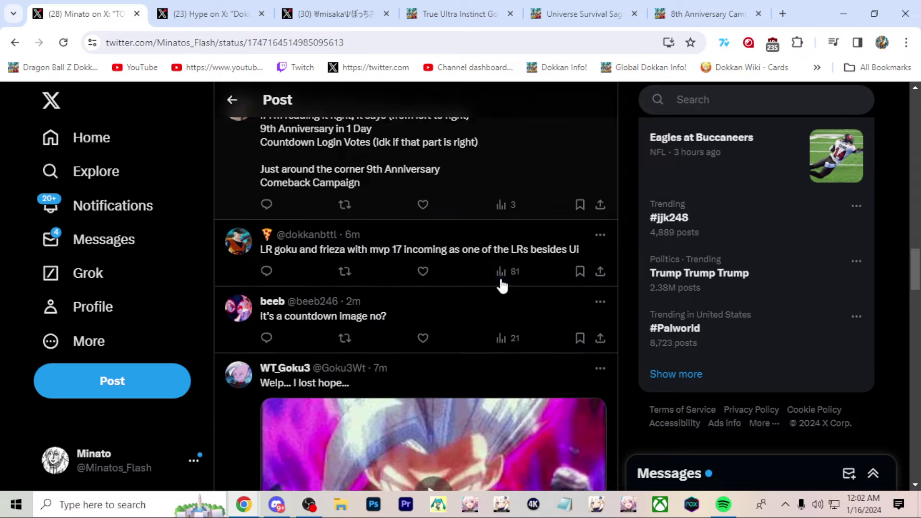
{"action": "scroll", "coordinate": [319, 290], "scroll_direction": "down", "scroll_amount": 2}
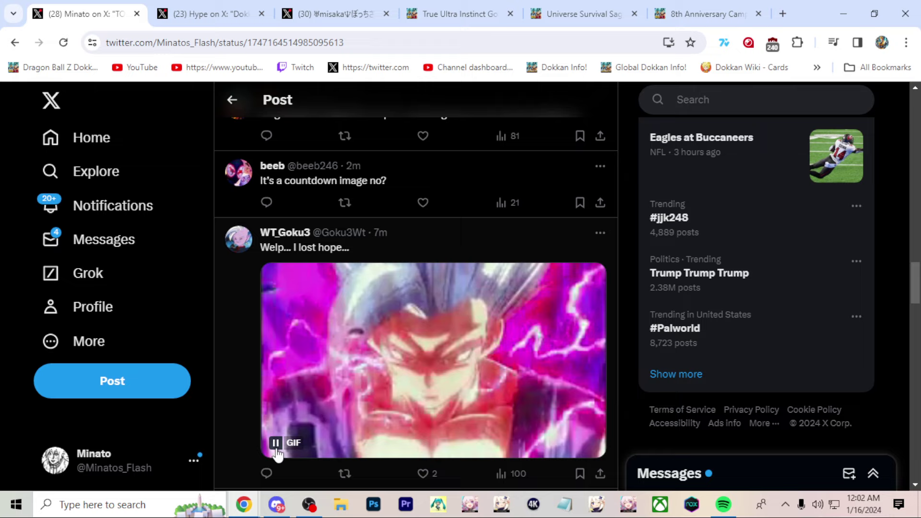
{"action": "scroll", "coordinate": [470, 339], "scroll_direction": "down", "scroll_amount": 3}
{"action": "left_click", "coordinate": [464, 304]}
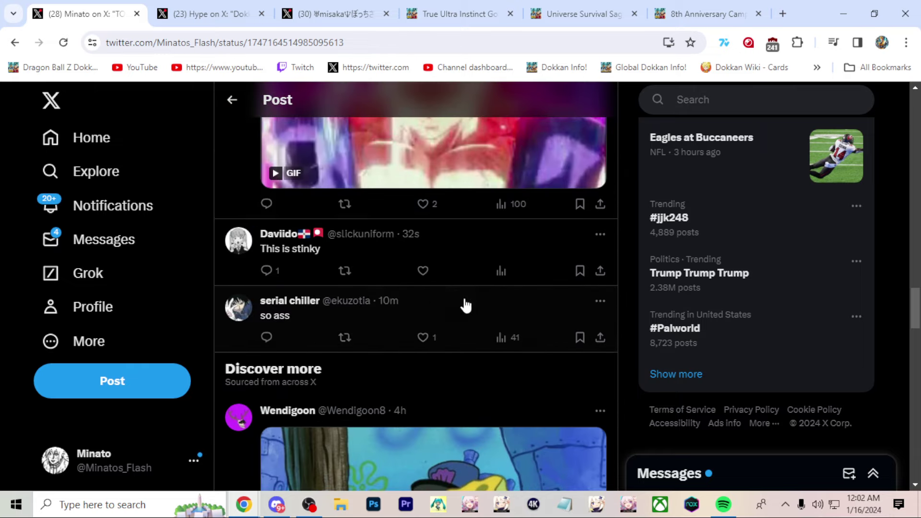
{"action": "scroll", "coordinate": [451, 353], "scroll_direction": "up", "scroll_amount": 5}
{"action": "scroll", "coordinate": [455, 357], "scroll_direction": "up", "scroll_amount": 3}
{"action": "scroll", "coordinate": [455, 358], "scroll_direction": "up", "scroll_amount": 5}
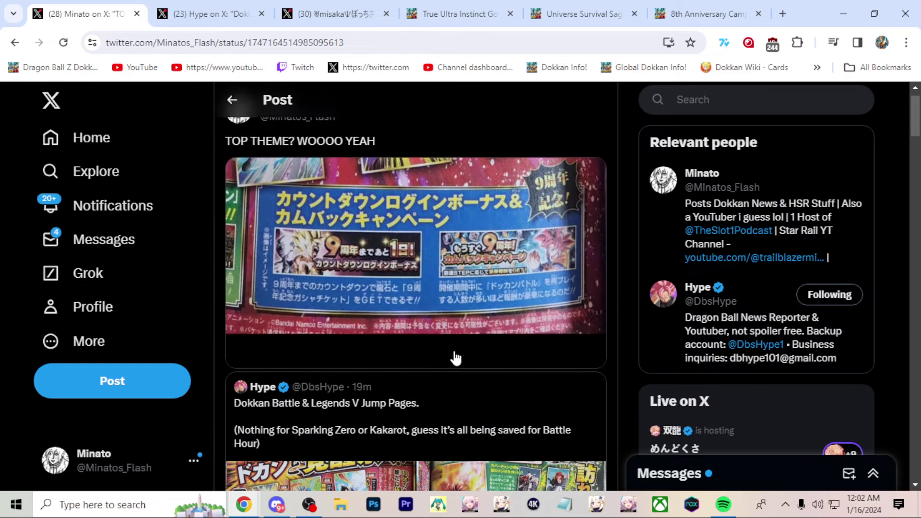
{"action": "key", "text": "ctrl+Tab"}
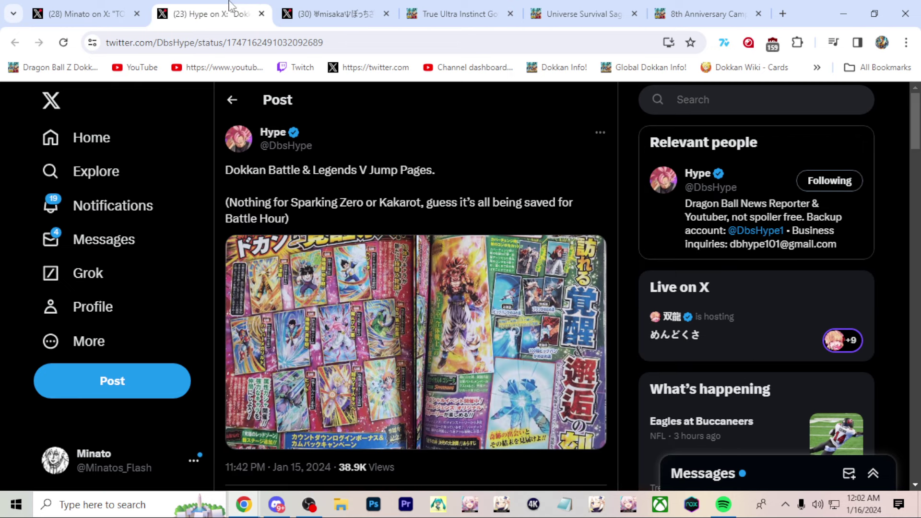
{"action": "key", "text": "ctrl+Tab"}
{"action": "key", "text": "ctrl+Tab"}
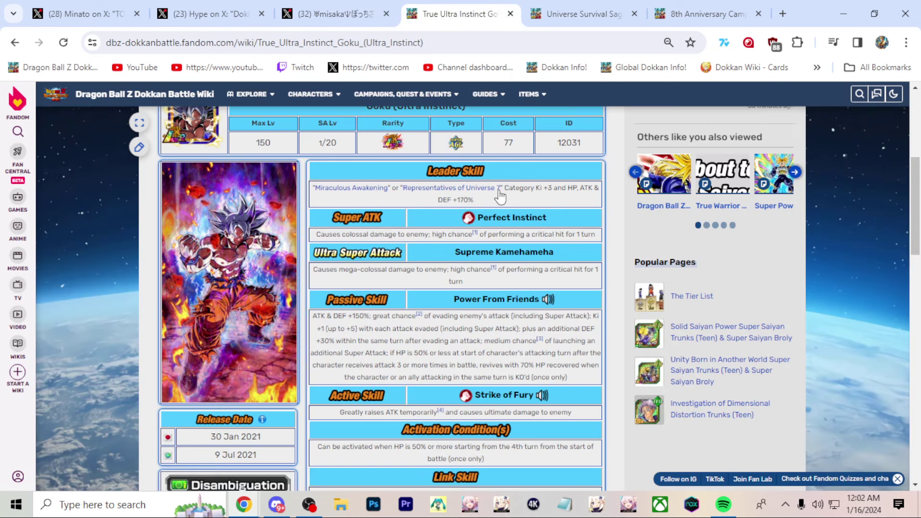
- Go from the Universe Survival Saga tab to the 8th Anniversary Campaign (Japan) page
{"action": "left_click", "coordinate": [596, 14]}
{"action": "left_click", "coordinate": [673, 13]}
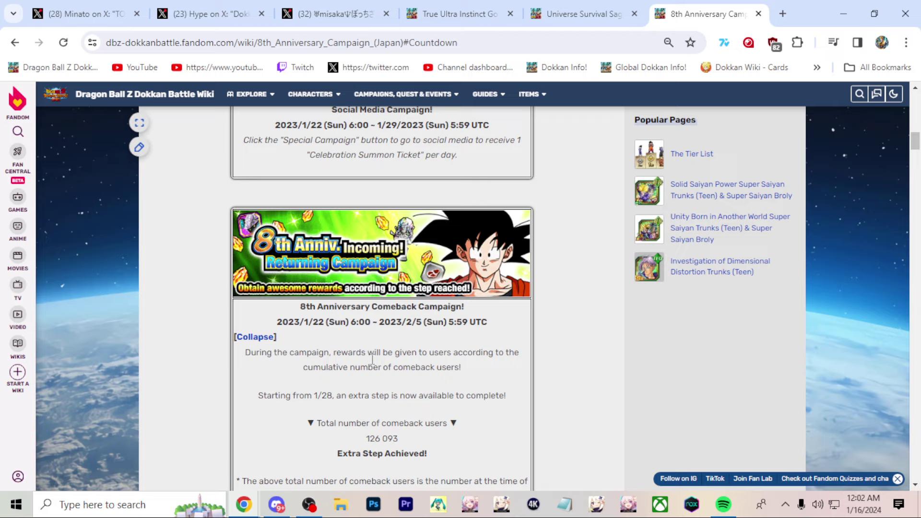
{"action": "scroll", "coordinate": [371, 359], "scroll_direction": "down", "scroll_amount": 5}
{"action": "scroll", "coordinate": [372, 360], "scroll_direction": "down", "scroll_amount": 5}
{"action": "scroll", "coordinate": [429, 359], "scroll_direction": "down", "scroll_amount": 5}
{"action": "scroll", "coordinate": [430, 360], "scroll_direction": "down", "scroll_amount": 5}
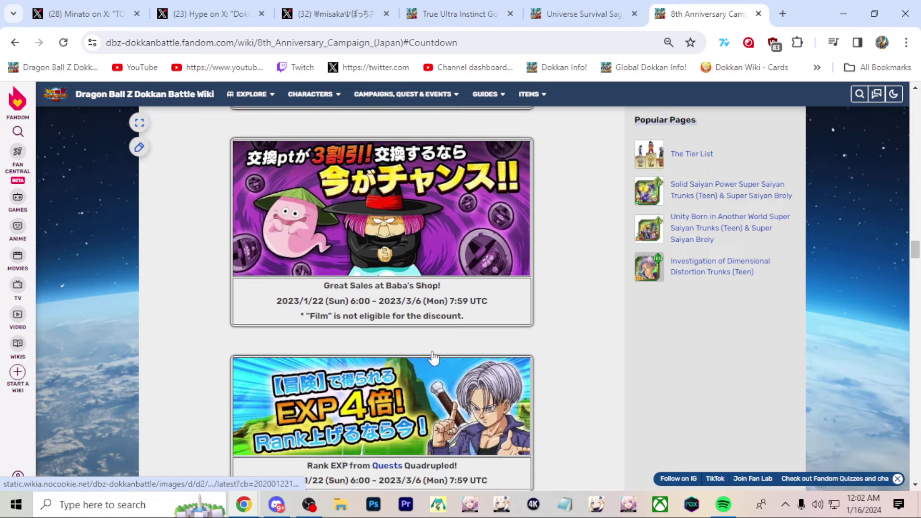
{"action": "scroll", "coordinate": [432, 363], "scroll_direction": "down", "scroll_amount": 5}
{"action": "scroll", "coordinate": [437, 353], "scroll_direction": "down", "scroll_amount": 5}
{"action": "scroll", "coordinate": [443, 367], "scroll_direction": "down", "scroll_amount": 2}
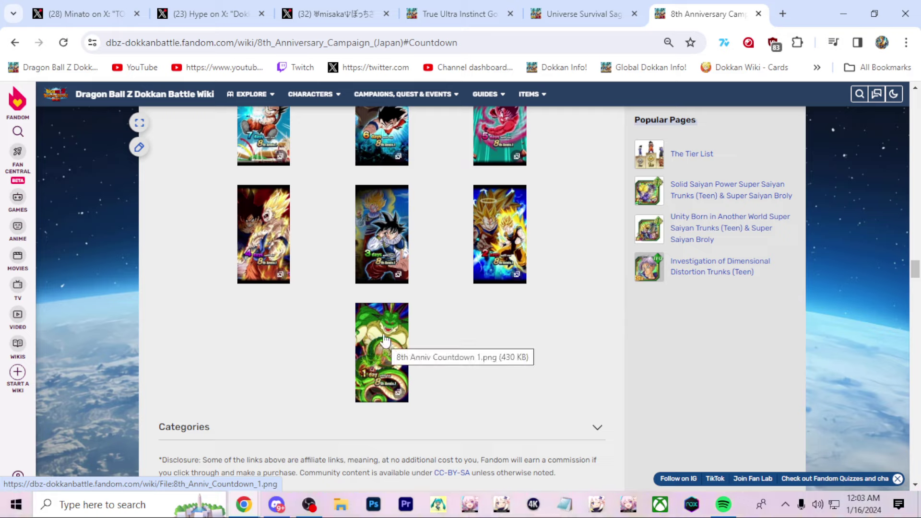
{"action": "scroll", "coordinate": [558, 373], "scroll_direction": "up", "scroll_amount": 2}
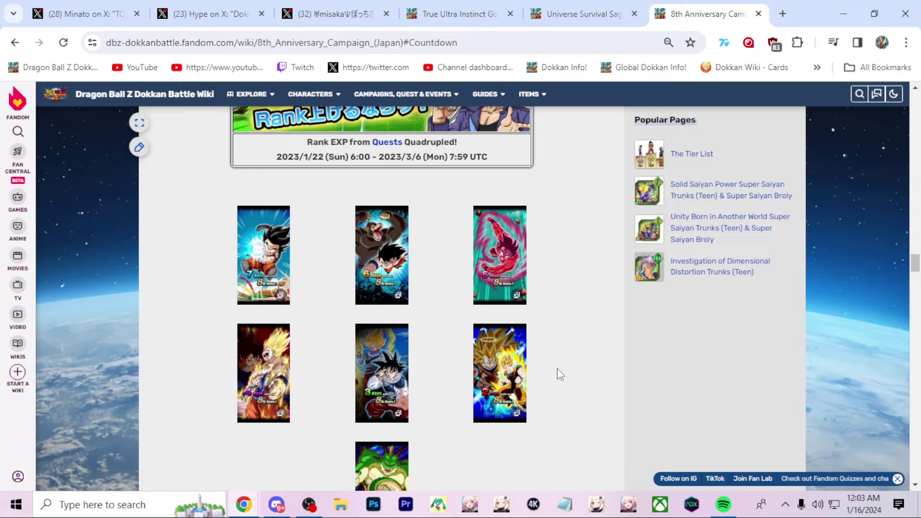
{"action": "scroll", "coordinate": [558, 371], "scroll_direction": "up", "scroll_amount": 5}
{"action": "scroll", "coordinate": [562, 370], "scroll_direction": "up", "scroll_amount": 5}
{"action": "scroll", "coordinate": [572, 365], "scroll_direction": "up", "scroll_amount": 5}
{"action": "scroll", "coordinate": [578, 356], "scroll_direction": "up", "scroll_amount": 5}
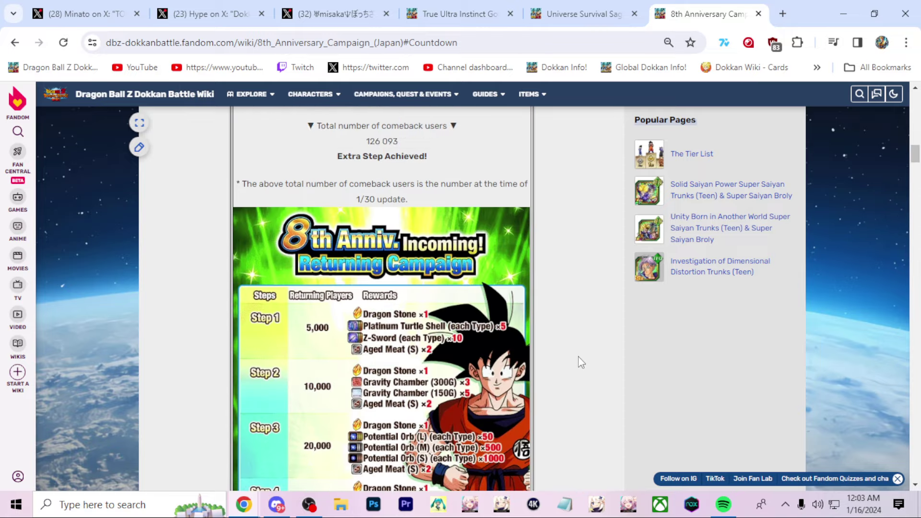
{"action": "scroll", "coordinate": [578, 356], "scroll_direction": "up", "scroll_amount": 5}
{"action": "scroll", "coordinate": [578, 356], "scroll_direction": "up", "scroll_amount": 5}
{"action": "scroll", "coordinate": [577, 355], "scroll_direction": "up", "scroll_amount": 5}
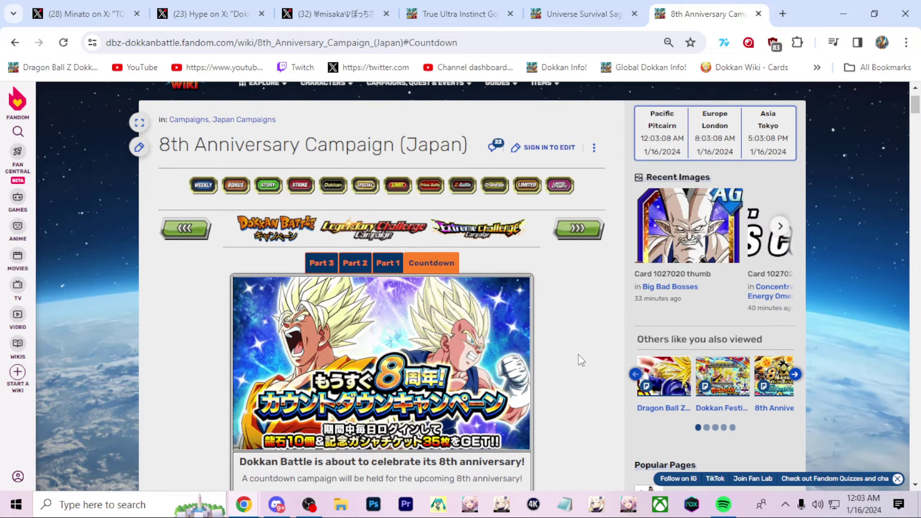
{"action": "scroll", "coordinate": [462, 286], "scroll_direction": "up", "scroll_amount": 1}
{"action": "mouse_move", "coordinate": [405, 175]}
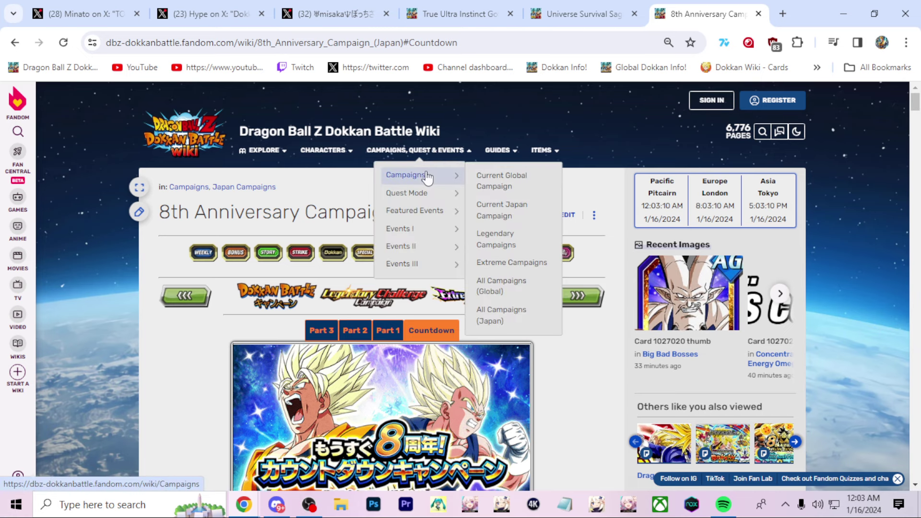
- Open All Campaigns (Japan) and move from the 7th Year list to the 6th Year list
{"action": "left_click", "coordinate": [518, 329]}
{"action": "scroll", "coordinate": [467, 401], "scroll_direction": "down", "scroll_amount": 2}
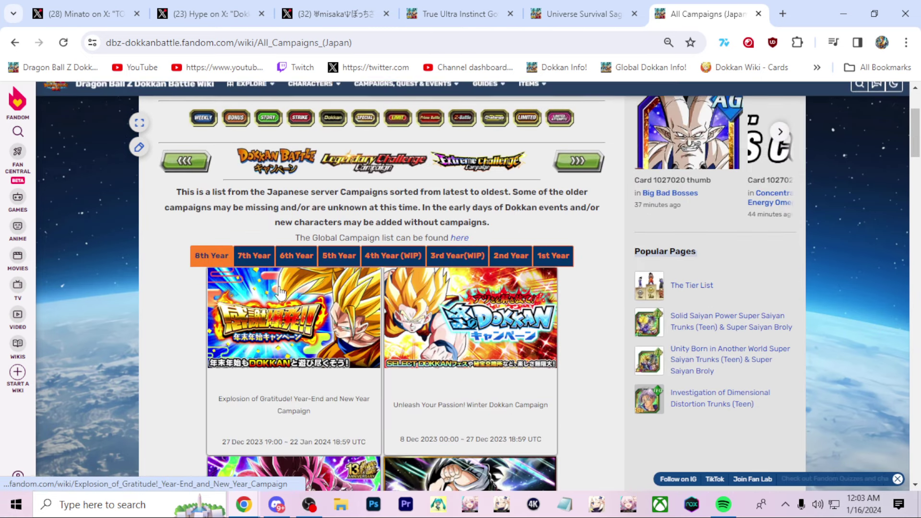
{"action": "scroll", "coordinate": [466, 401], "scroll_direction": "down", "scroll_amount": 5}
{"action": "scroll", "coordinate": [467, 401], "scroll_direction": "down", "scroll_amount": 7}
{"action": "scroll", "coordinate": [468, 401], "scroll_direction": "down", "scroll_amount": 2}
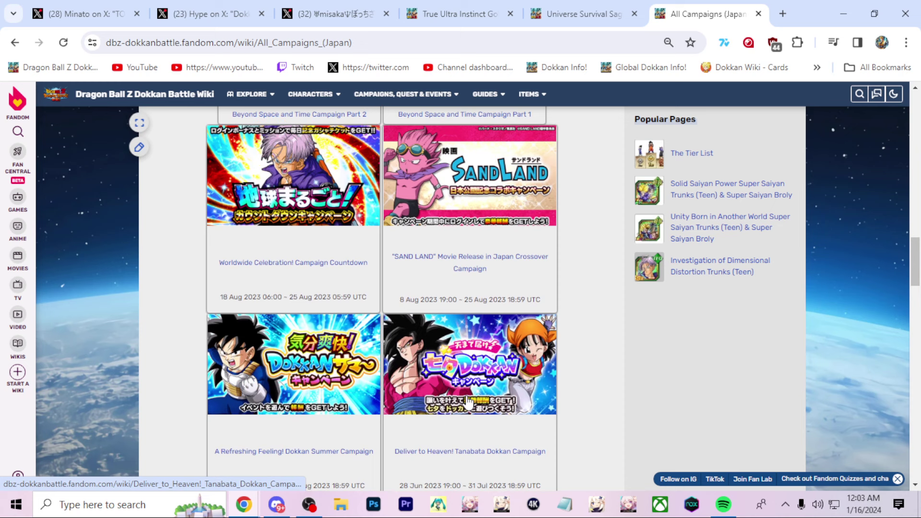
{"action": "scroll", "coordinate": [467, 401], "scroll_direction": "up", "scroll_amount": 4}
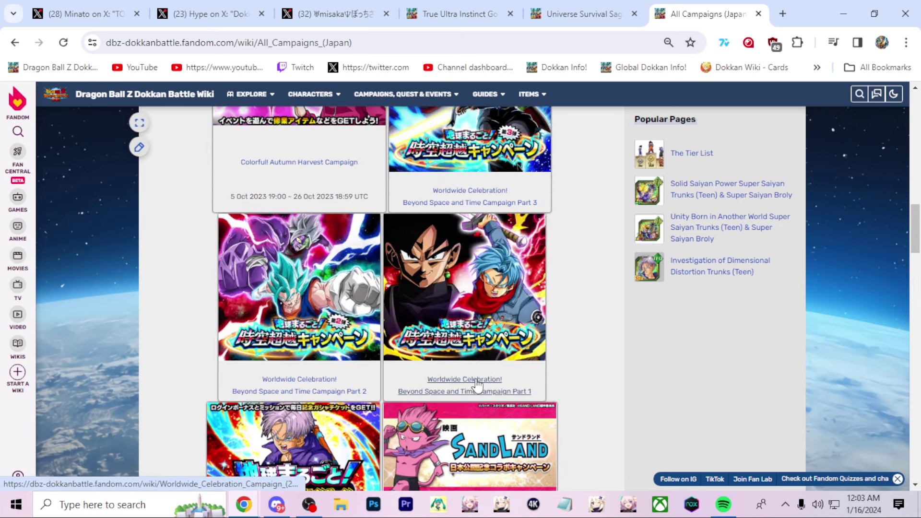
{"action": "scroll", "coordinate": [476, 385], "scroll_direction": "up", "scroll_amount": 3}
{"action": "scroll", "coordinate": [351, 361], "scroll_direction": "up", "scroll_amount": 3}
{"action": "scroll", "coordinate": [350, 360], "scroll_direction": "up", "scroll_amount": 4}
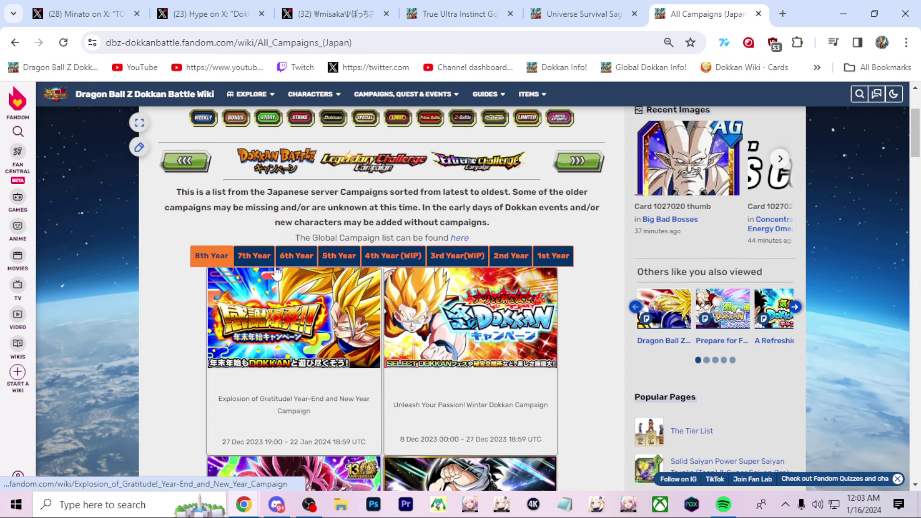
{"action": "left_click", "coordinate": [255, 256]}
{"action": "scroll", "coordinate": [436, 382], "scroll_direction": "down", "scroll_amount": 5}
{"action": "scroll", "coordinate": [469, 374], "scroll_direction": "down", "scroll_amount": 3}
{"action": "scroll", "coordinate": [561, 371], "scroll_direction": "down", "scroll_amount": 3}
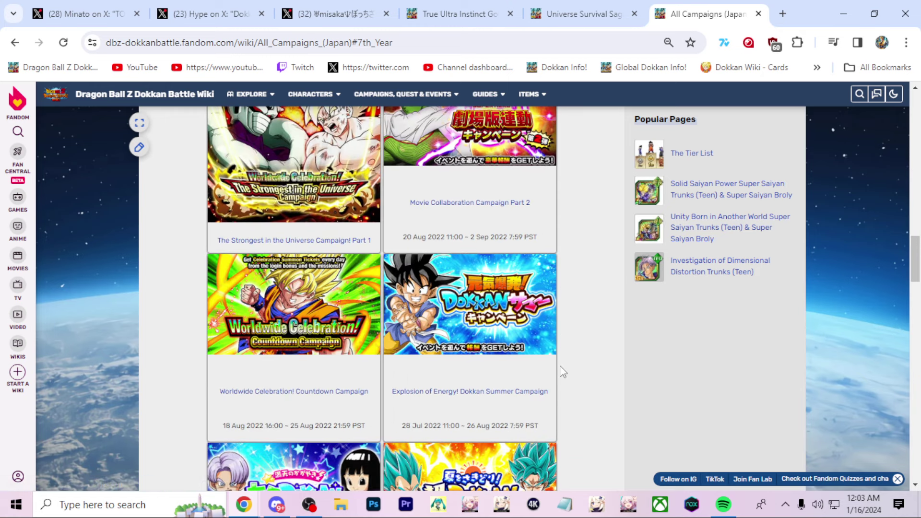
{"action": "scroll", "coordinate": [562, 372], "scroll_direction": "down", "scroll_amount": 5}
{"action": "scroll", "coordinate": [562, 371], "scroll_direction": "down", "scroll_amount": 5}
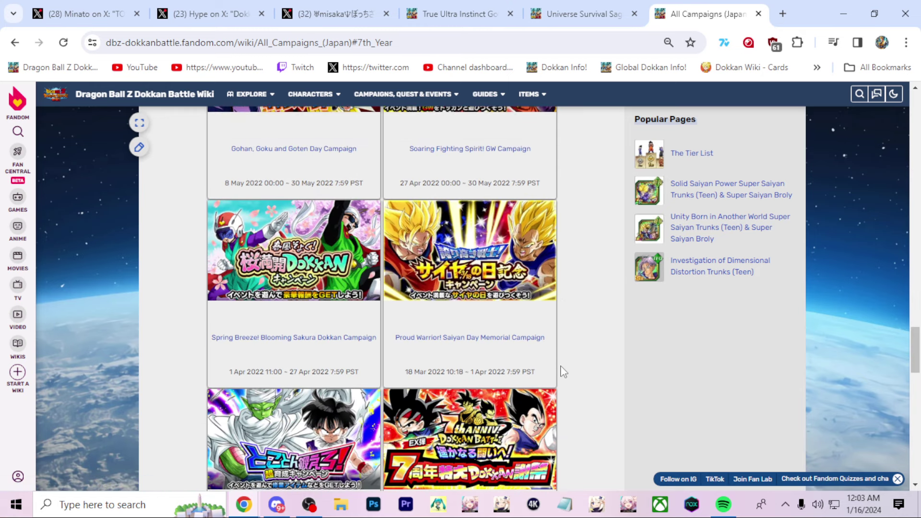
{"action": "scroll", "coordinate": [562, 371], "scroll_direction": "down", "scroll_amount": 3}
{"action": "scroll", "coordinate": [562, 371], "scroll_direction": "down", "scroll_amount": 3}
{"action": "scroll", "coordinate": [562, 372], "scroll_direction": "down", "scroll_amount": 1}
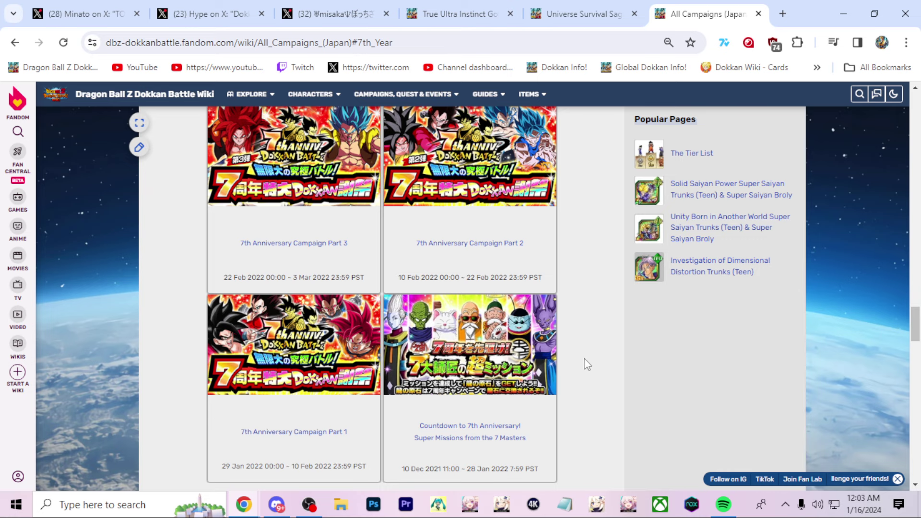
{"action": "scroll", "coordinate": [588, 362], "scroll_direction": "up", "scroll_amount": 1}
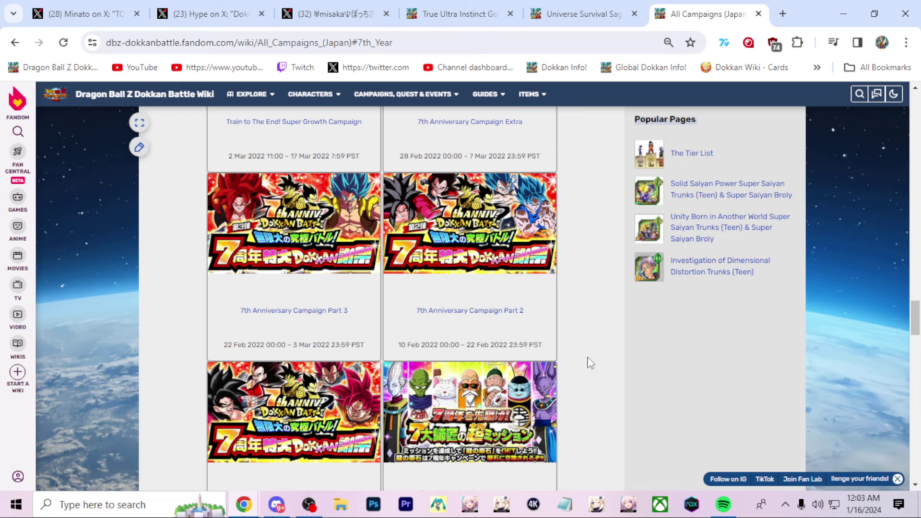
{"action": "scroll", "coordinate": [588, 362], "scroll_direction": "down", "scroll_amount": 1}
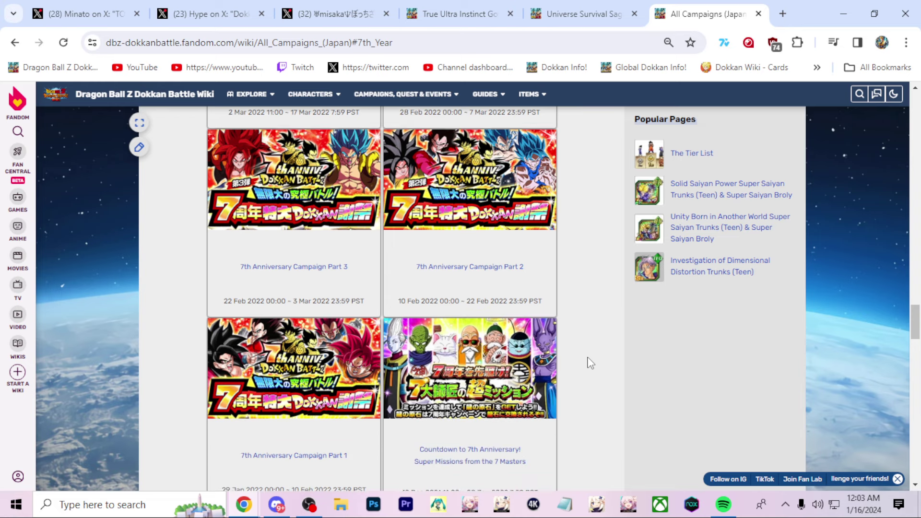
{"action": "scroll", "coordinate": [587, 366], "scroll_direction": "down", "scroll_amount": 1}
{"action": "scroll", "coordinate": [587, 366], "scroll_direction": "up", "scroll_amount": 1}
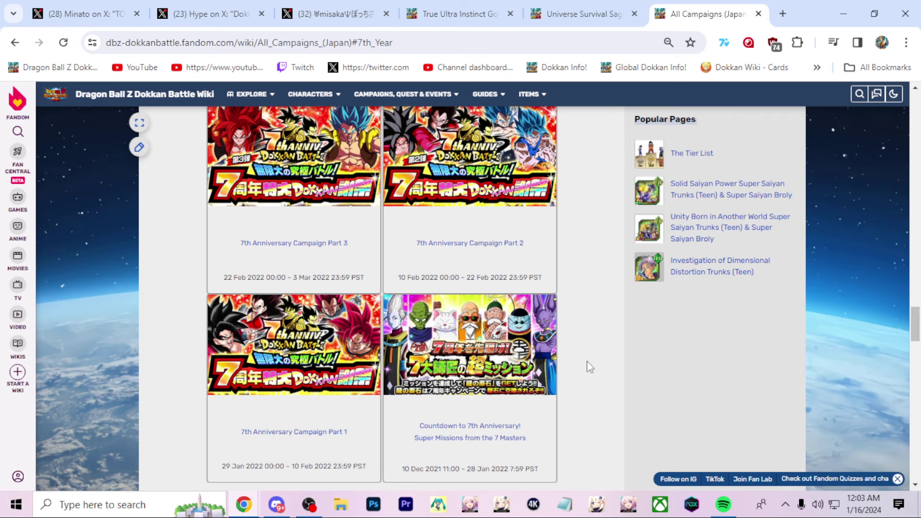
{"action": "scroll", "coordinate": [586, 361], "scroll_direction": "up", "scroll_amount": 5}
{"action": "scroll", "coordinate": [587, 361], "scroll_direction": "up", "scroll_amount": 5}
{"action": "scroll", "coordinate": [590, 358], "scroll_direction": "up", "scroll_amount": 5}
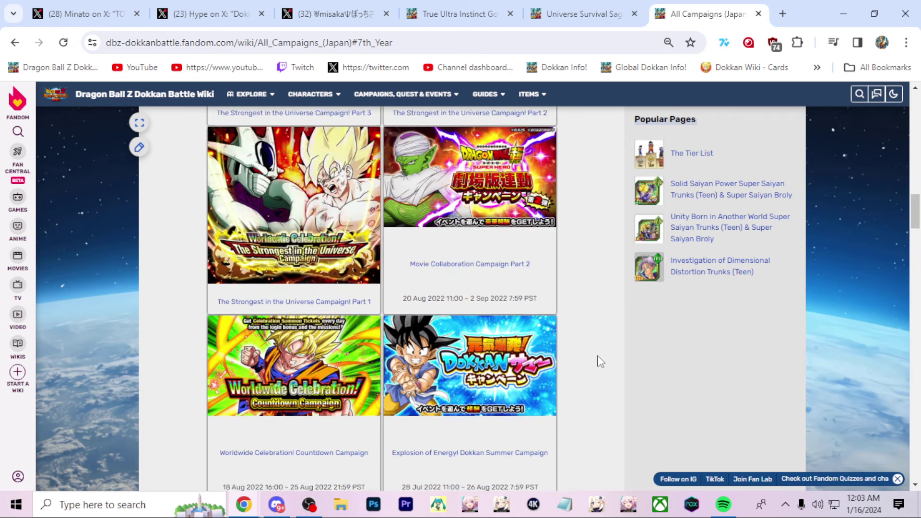
{"action": "scroll", "coordinate": [601, 354], "scroll_direction": "up", "scroll_amount": 5}
{"action": "scroll", "coordinate": [605, 353], "scroll_direction": "up", "scroll_amount": 5}
{"action": "scroll", "coordinate": [605, 352], "scroll_direction": "up", "scroll_amount": 5}
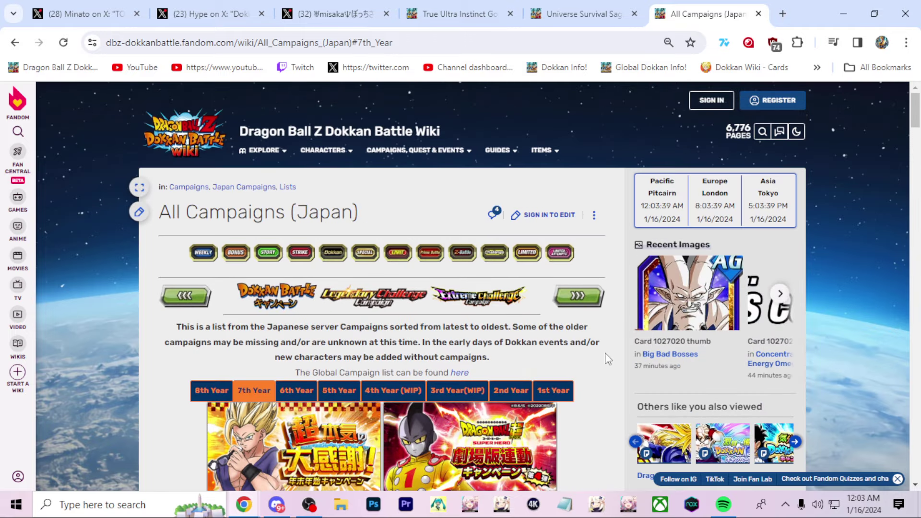
{"action": "scroll", "coordinate": [606, 353], "scroll_direction": "down", "scroll_amount": 3}
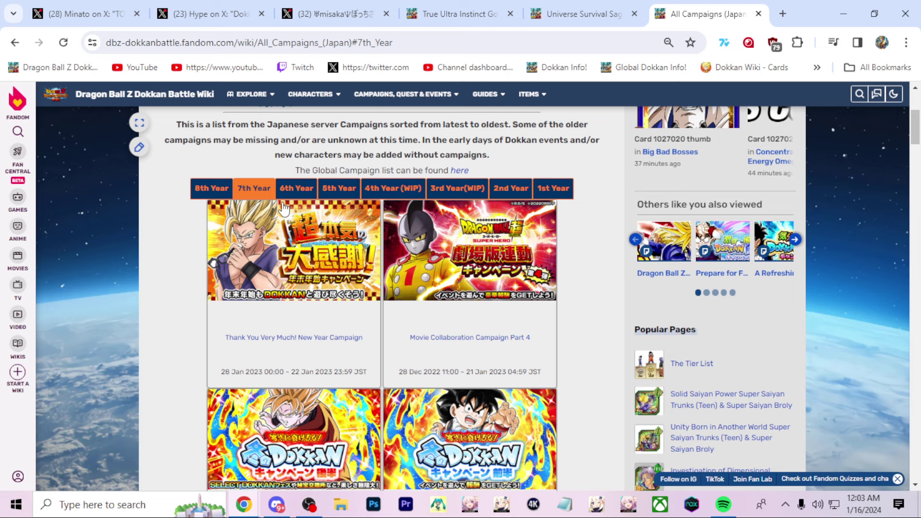
{"action": "left_click", "coordinate": [293, 188]}
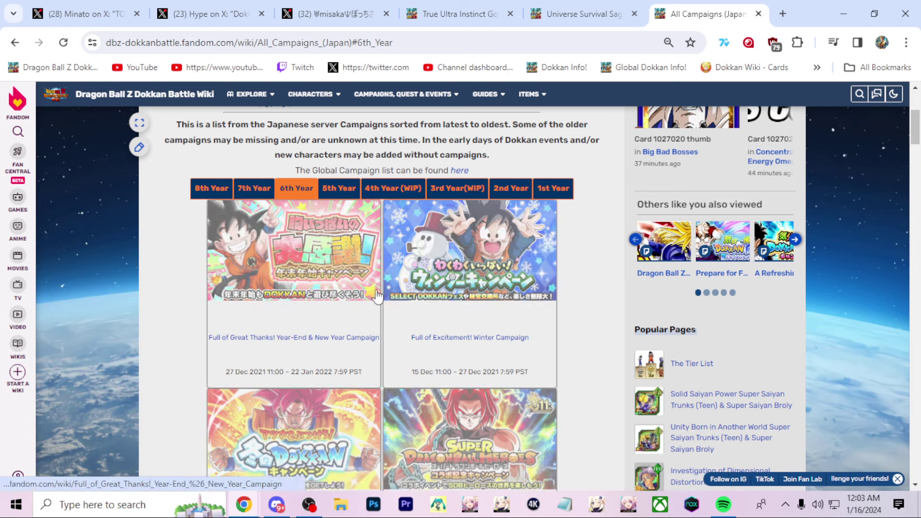
{"action": "scroll", "coordinate": [411, 319], "scroll_direction": "down", "scroll_amount": 5}
{"action": "scroll", "coordinate": [411, 319], "scroll_direction": "down", "scroll_amount": 5}
{"action": "scroll", "coordinate": [412, 325], "scroll_direction": "down", "scroll_amount": 5}
{"action": "scroll", "coordinate": [410, 325], "scroll_direction": "down", "scroll_amount": 5}
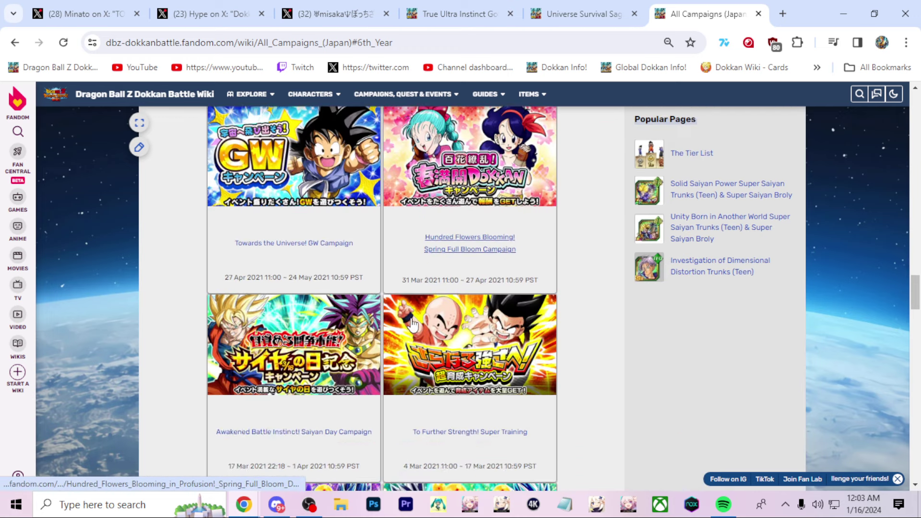
{"action": "scroll", "coordinate": [411, 326], "scroll_direction": "down", "scroll_amount": 5}
{"action": "scroll", "coordinate": [411, 324], "scroll_direction": "down", "scroll_amount": 5}
{"action": "scroll", "coordinate": [411, 323], "scroll_direction": "up", "scroll_amount": 1}
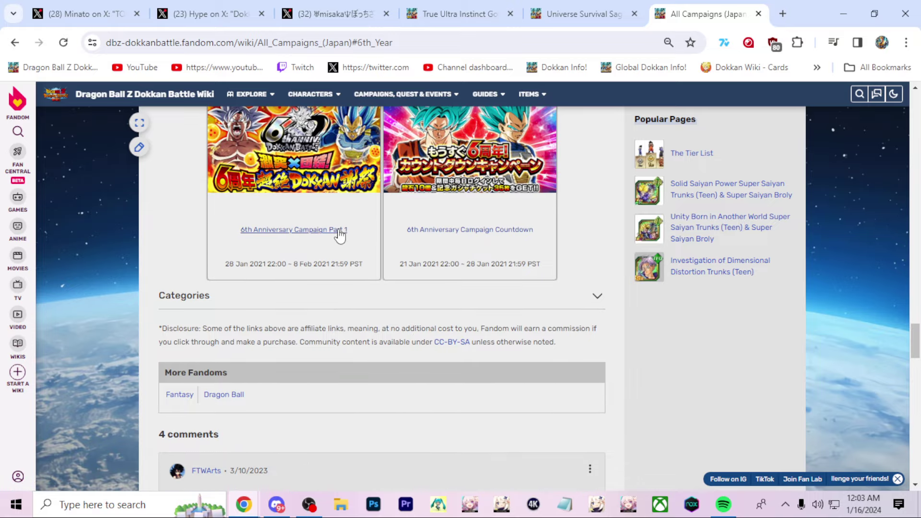
- Open 6th Anniversary Campaign Part 1 in a new tab and expand its Countdown Login Bonus
{"action": "middle_click", "coordinate": [339, 230]}
{"action": "key", "text": "ctrl+Tab"}
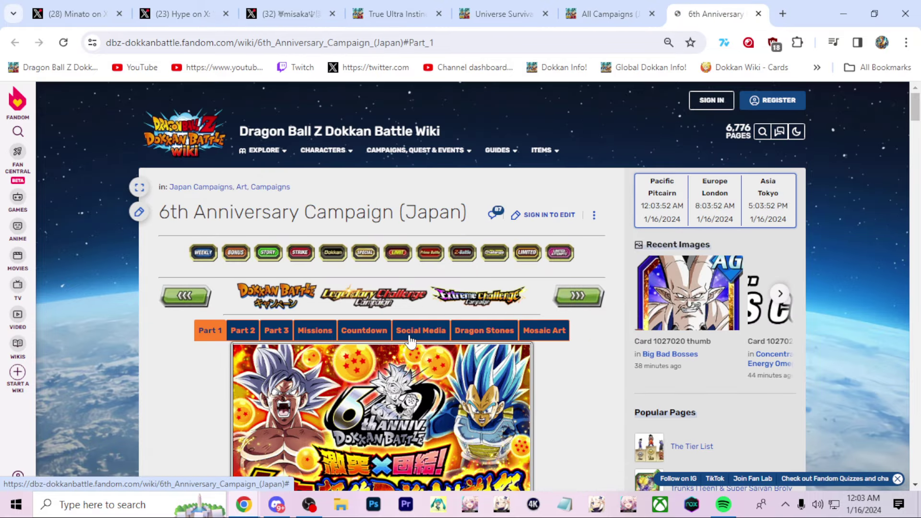
{"action": "left_click", "coordinate": [364, 330]}
{"action": "scroll", "coordinate": [418, 350], "scroll_direction": "down", "scroll_amount": 5}
{"action": "scroll", "coordinate": [539, 351], "scroll_direction": "down", "scroll_amount": 5}
{"action": "scroll", "coordinate": [540, 352], "scroll_direction": "up", "scroll_amount": 5}
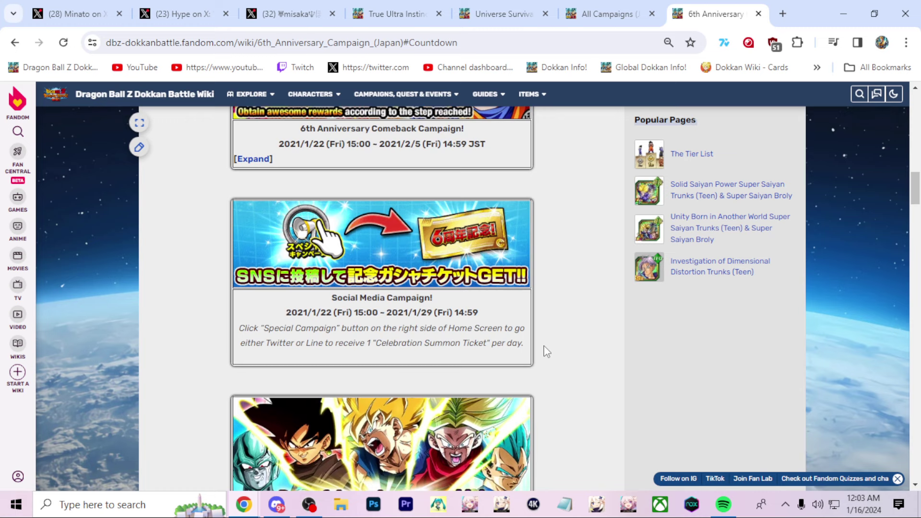
{"action": "scroll", "coordinate": [540, 351], "scroll_direction": "up", "scroll_amount": 3}
{"action": "scroll", "coordinate": [540, 351], "scroll_direction": "up", "scroll_amount": 3}
{"action": "scroll", "coordinate": [540, 352], "scroll_direction": "up", "scroll_amount": 1}
{"action": "scroll", "coordinate": [347, 328], "scroll_direction": "down", "scroll_amount": 1}
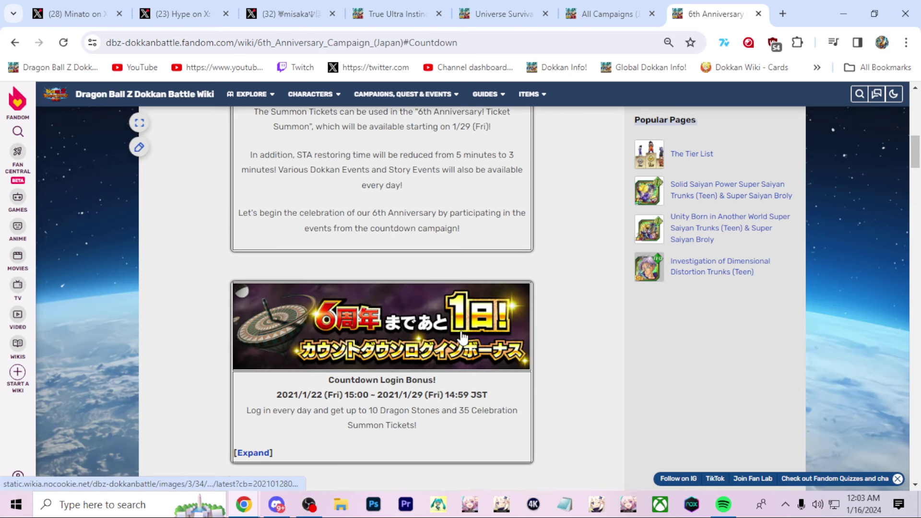
{"action": "left_click", "coordinate": [248, 396]}
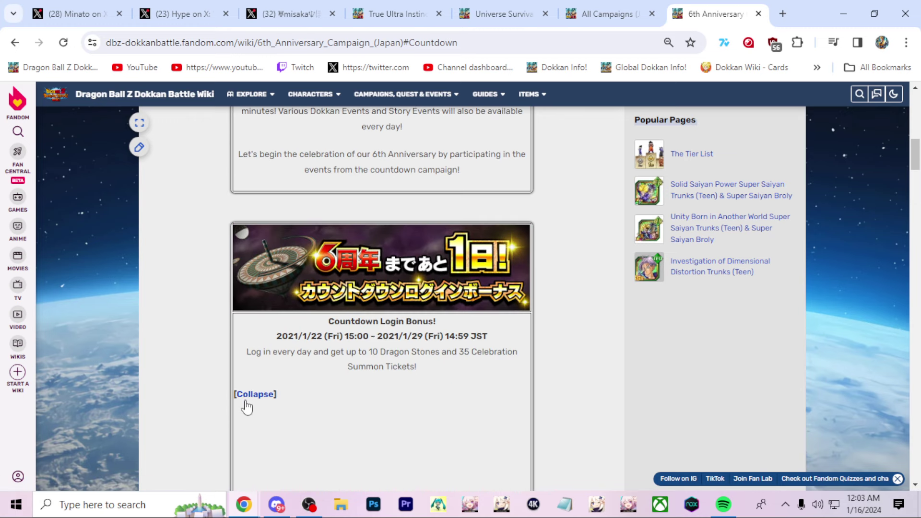
{"action": "scroll", "coordinate": [448, 350], "scroll_direction": "down", "scroll_amount": 2}
{"action": "scroll", "coordinate": [463, 348], "scroll_direction": "down", "scroll_amount": 4}
{"action": "scroll", "coordinate": [461, 346], "scroll_direction": "down", "scroll_amount": 5}
{"action": "scroll", "coordinate": [462, 346], "scroll_direction": "down", "scroll_amount": 5}
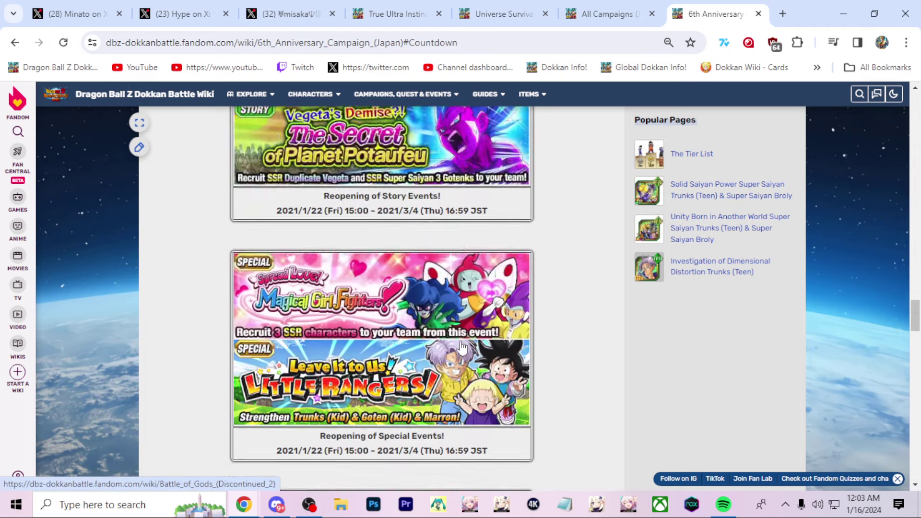
{"action": "scroll", "coordinate": [461, 346], "scroll_direction": "down", "scroll_amount": 5}
{"action": "scroll", "coordinate": [462, 346], "scroll_direction": "down", "scroll_amount": 5}
{"action": "scroll", "coordinate": [462, 345], "scroll_direction": "down", "scroll_amount": 2}
{"action": "scroll", "coordinate": [518, 331], "scroll_direction": "up", "scroll_amount": 2}
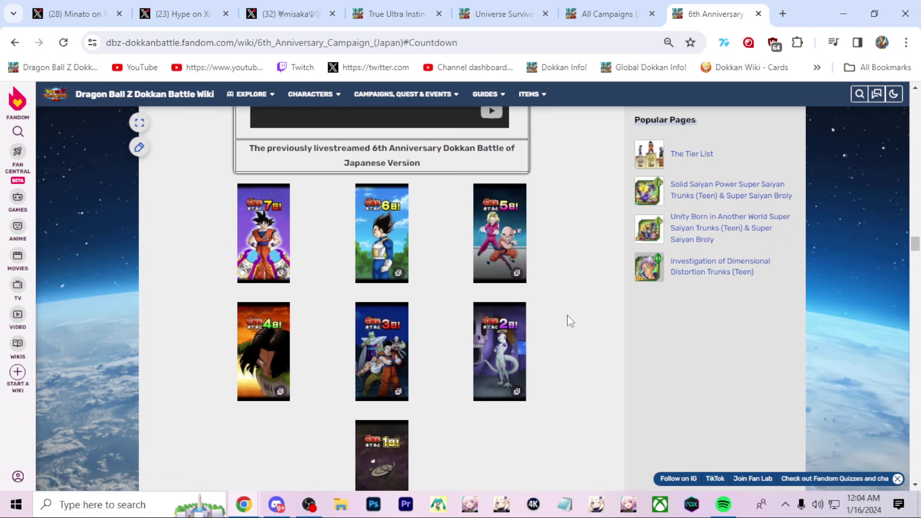
{"action": "scroll", "coordinate": [569, 321], "scroll_direction": "down", "scroll_amount": 1}
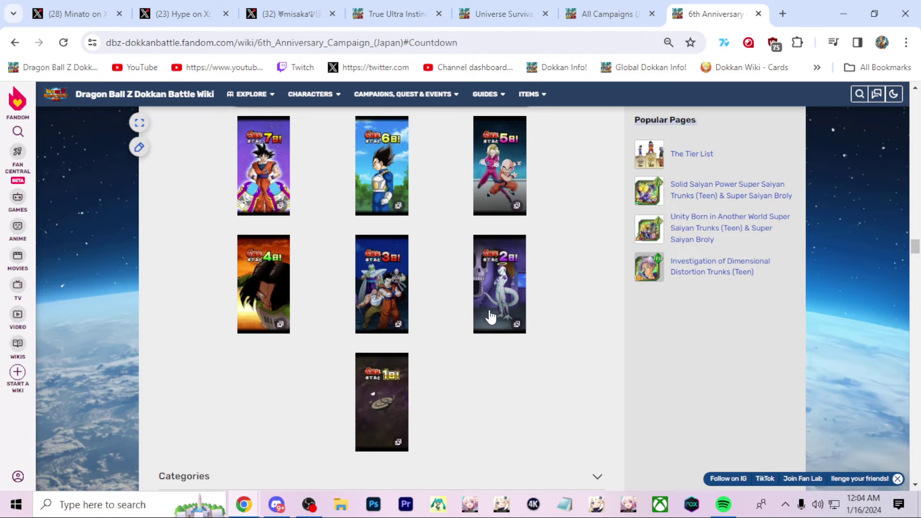
- View the quote post's V Jump scan full size
{"action": "left_click", "coordinate": [154, 14]}
{"action": "left_click", "coordinate": [126, 7]}
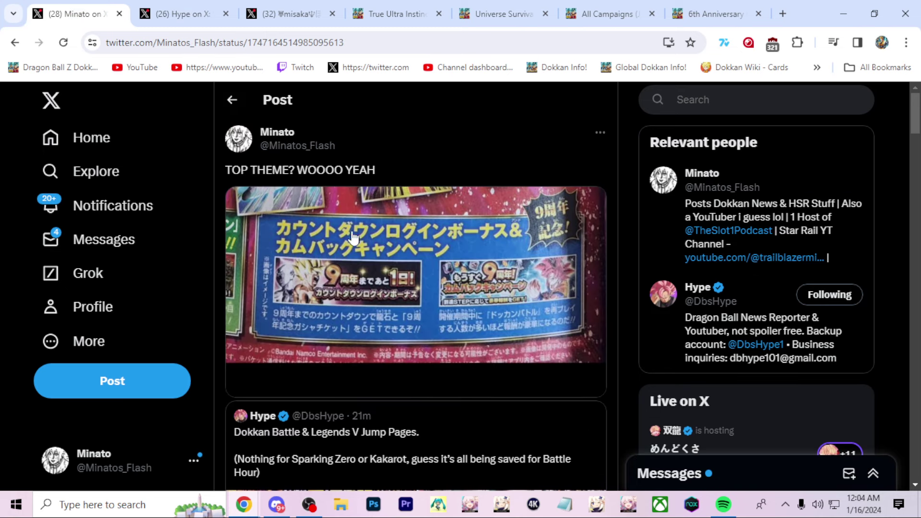
{"action": "left_click", "coordinate": [376, 275]}
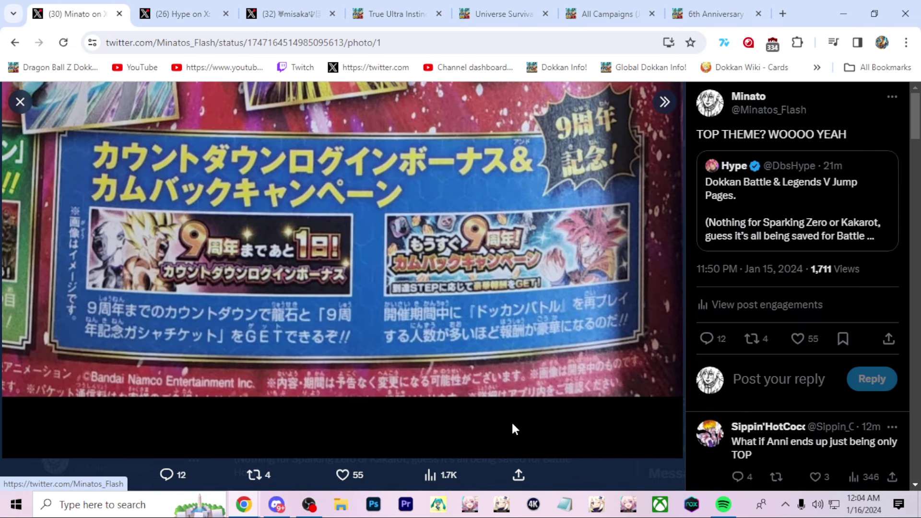
{"action": "key", "text": "Escape"}
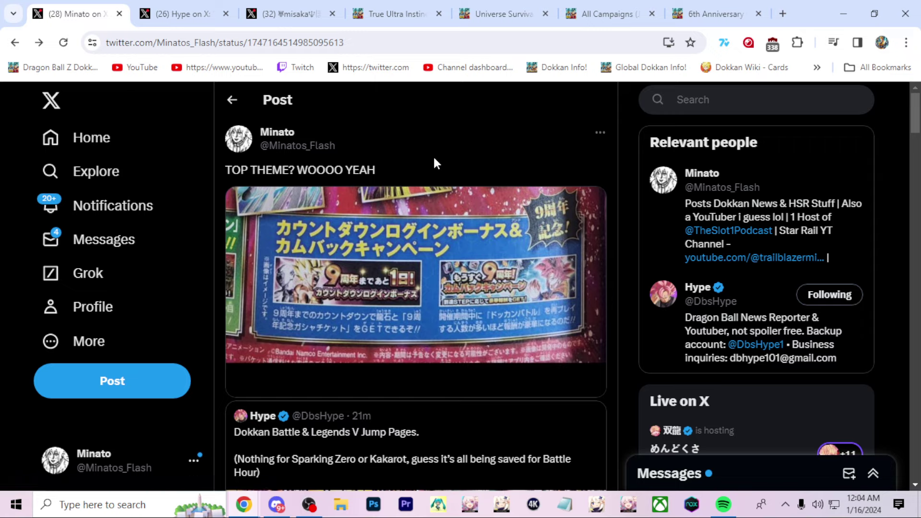
- View Hype's V Jump pages image full size, then go back to the quote post
{"action": "key", "text": "ctrl+Tab"}
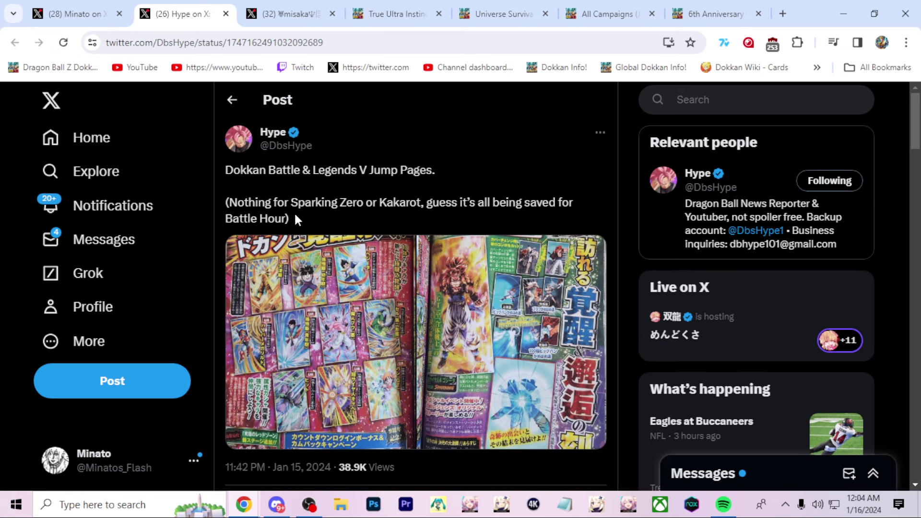
{"action": "left_click", "coordinate": [314, 286]}
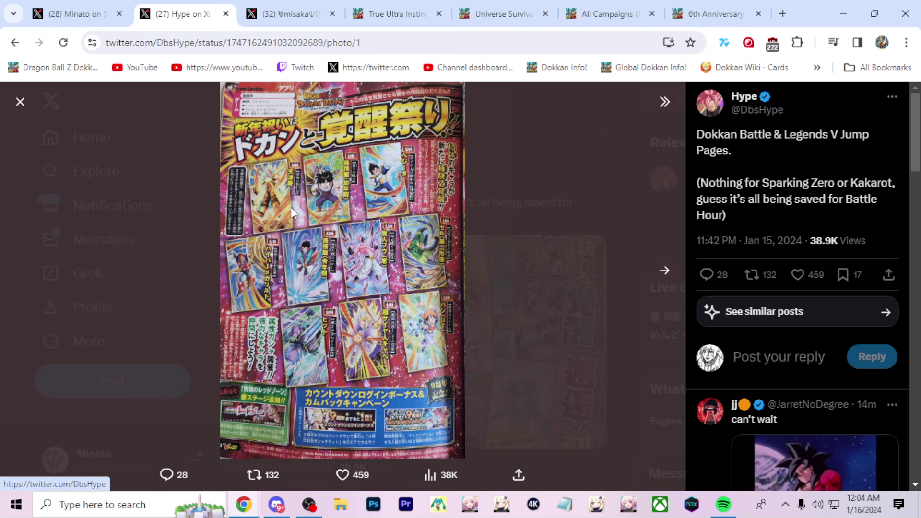
{"action": "left_click", "coordinate": [541, 183]}
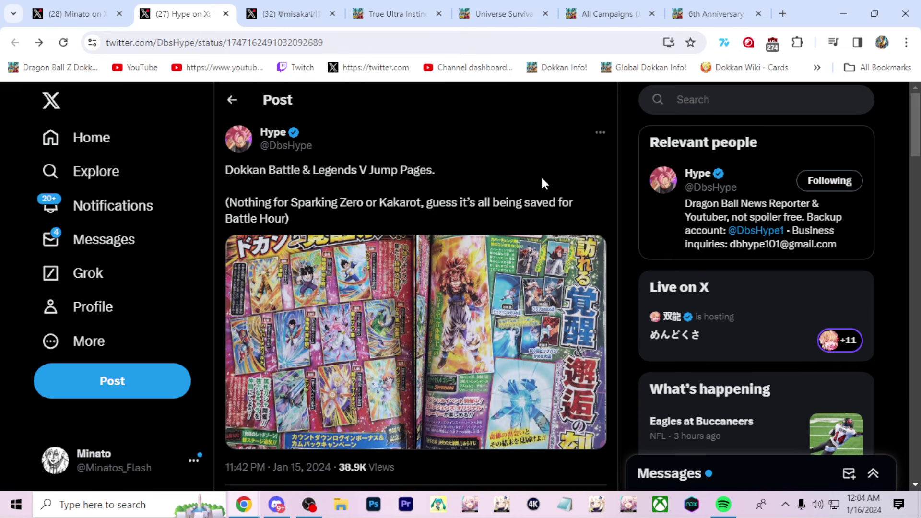
{"action": "left_click", "coordinate": [90, 14]}
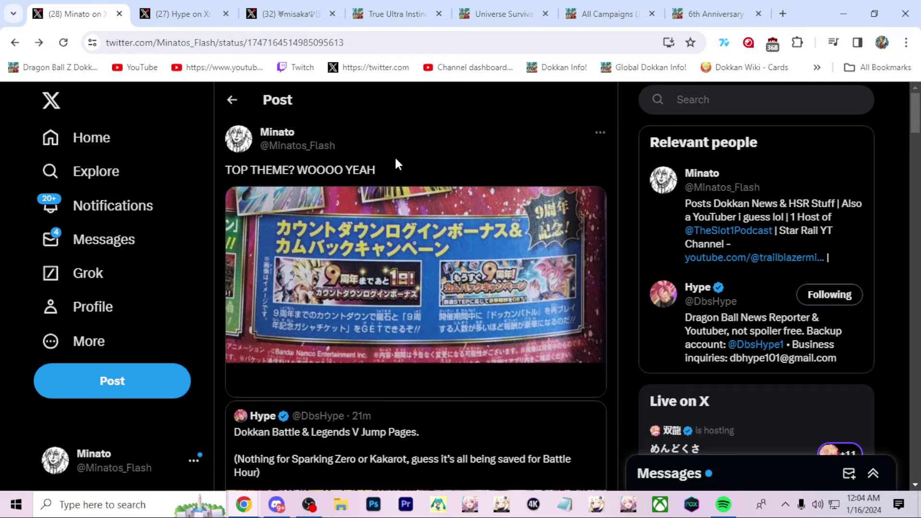